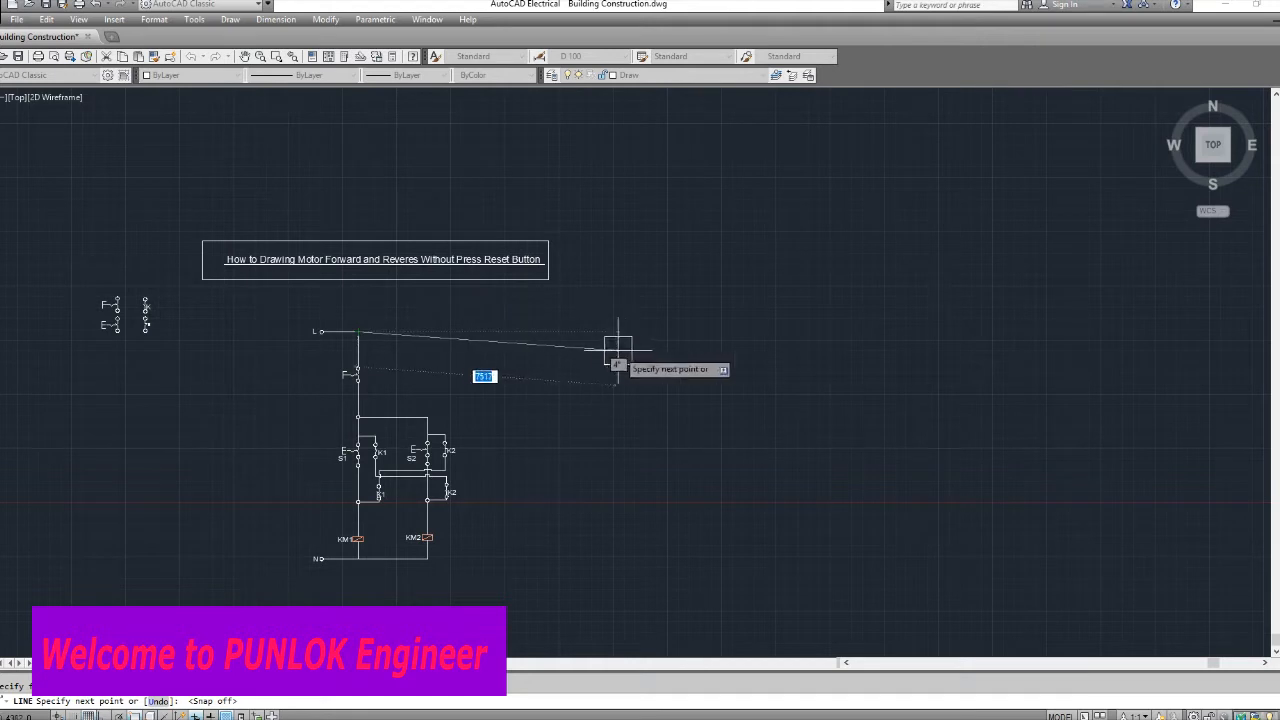
Switch Ortho mode on while drawing a line from the corner where the L feed meets the first branch
key("F8")
key("F8")
key("F8")
key("F8")
key("F8")
key("F8")
key("F8")
key("F8")
key("F8")
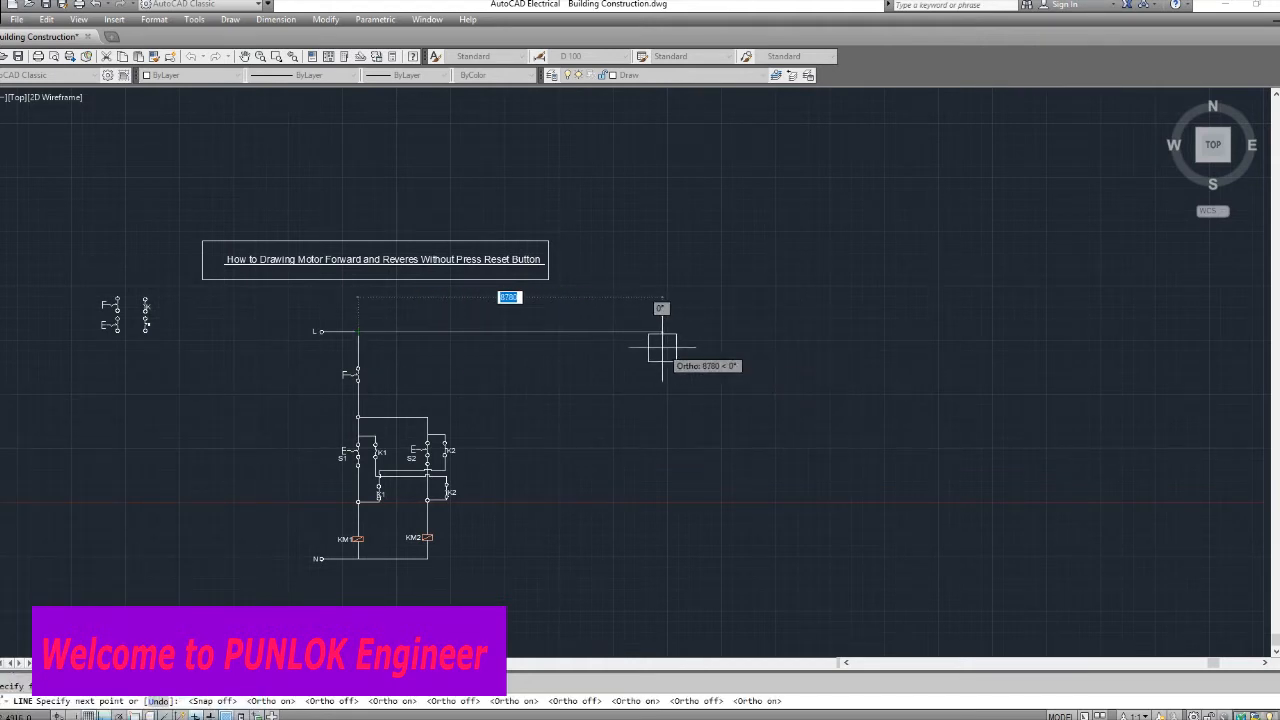
Draw a horizontal line to the right, continuing the L feed past the first branch
type("600")
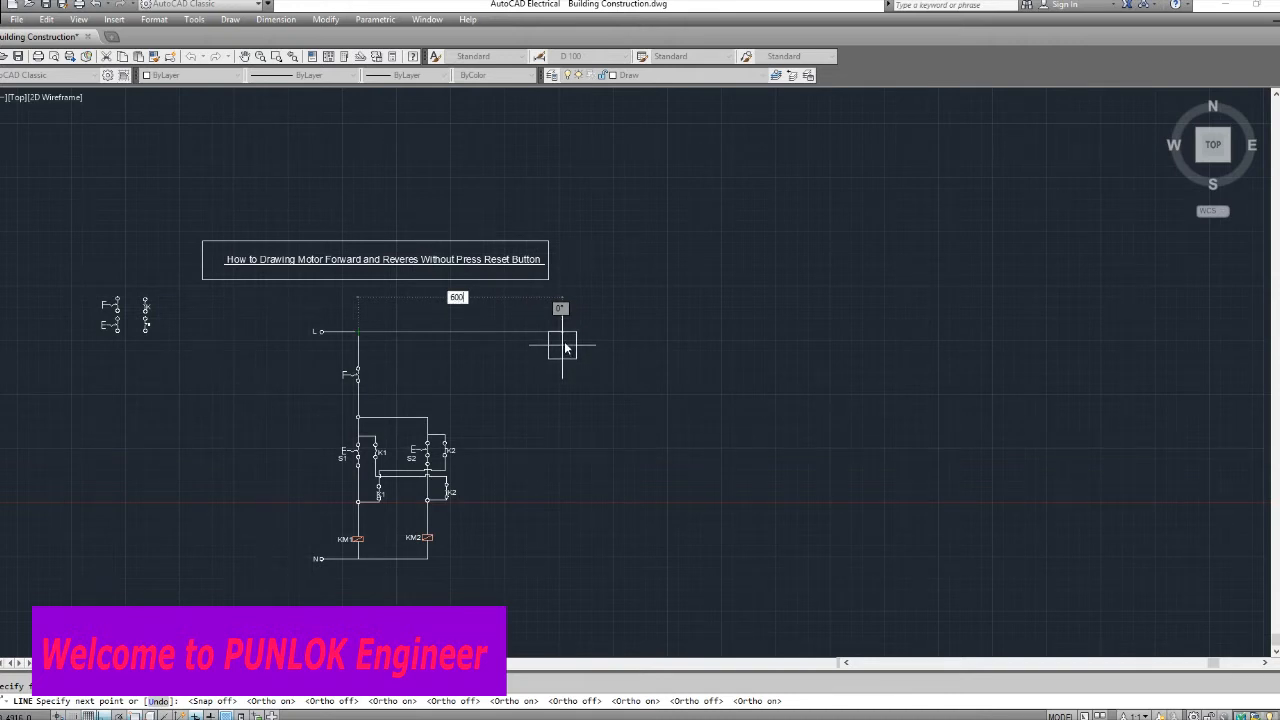
key("Return")
key("Return")
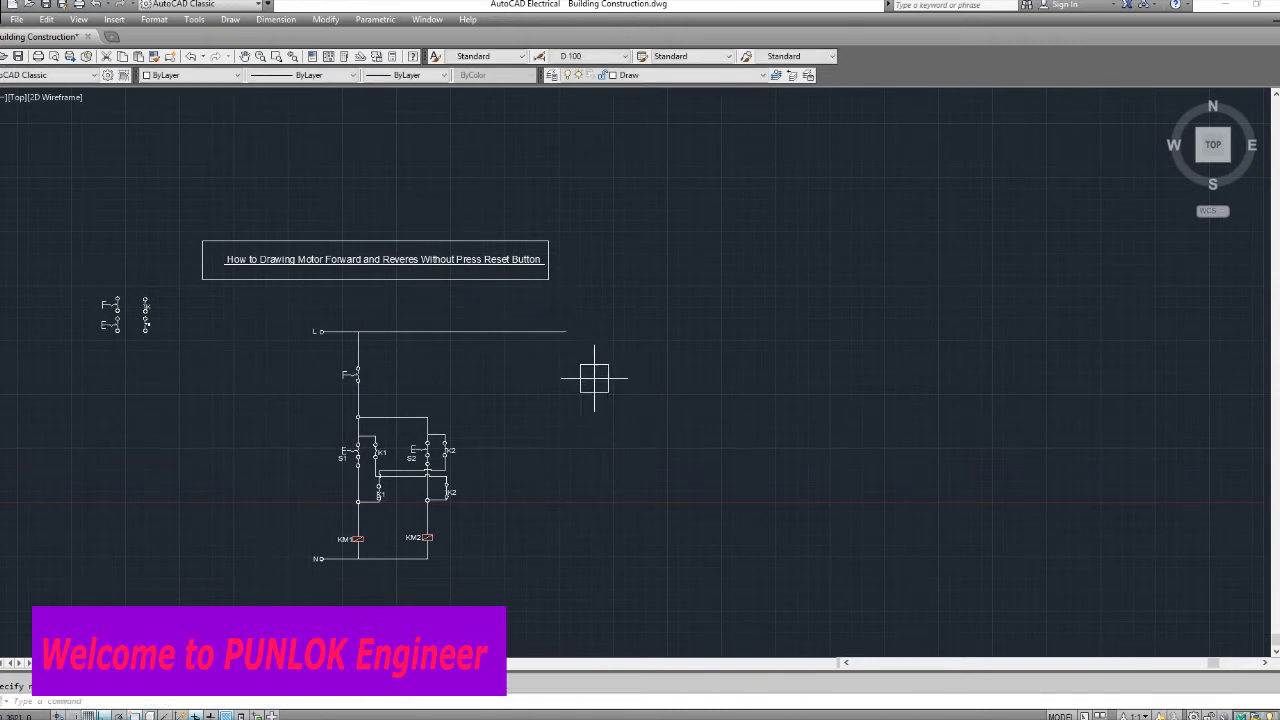
key("Return")
key("Escape")
key("Escape")
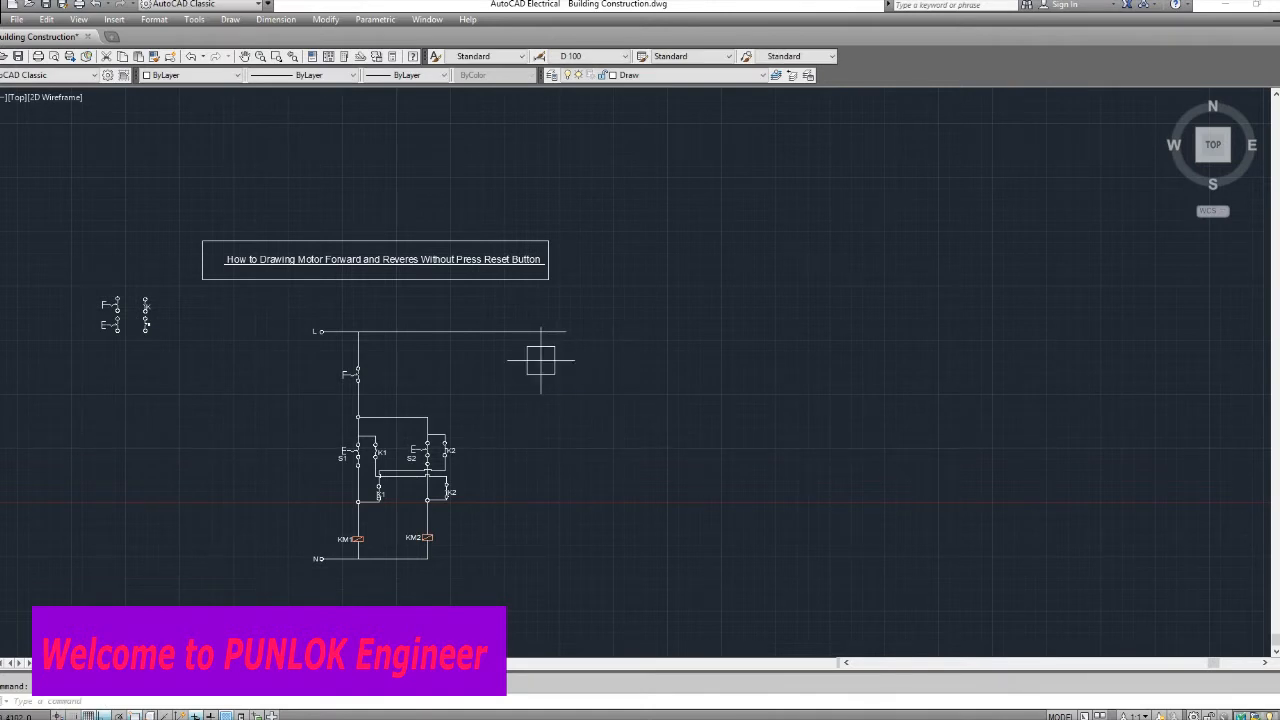
Erase the horizontal line just added to the L feed
key("Return")
left_click(507, 332)
key("Return")
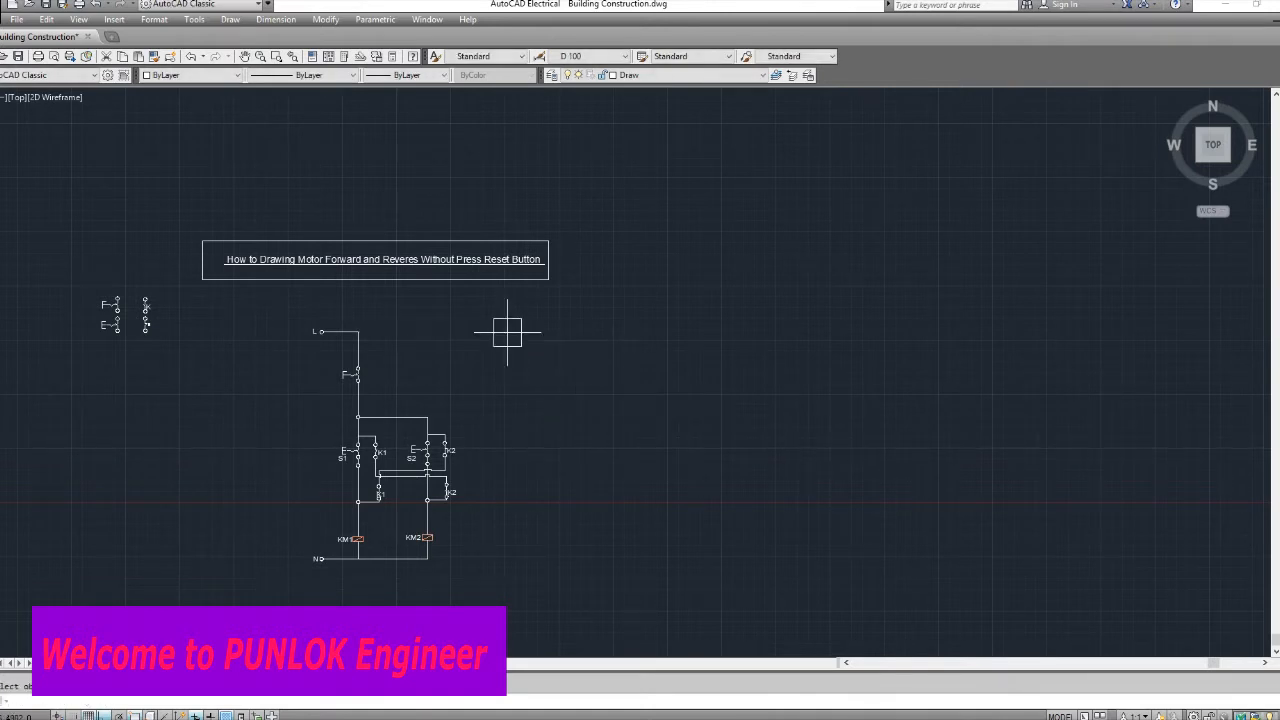
Draw a polyline from the L feed's corner, 6000 to the right and 2000 straight down
type("pl")
key("Return")
left_click(358, 331)
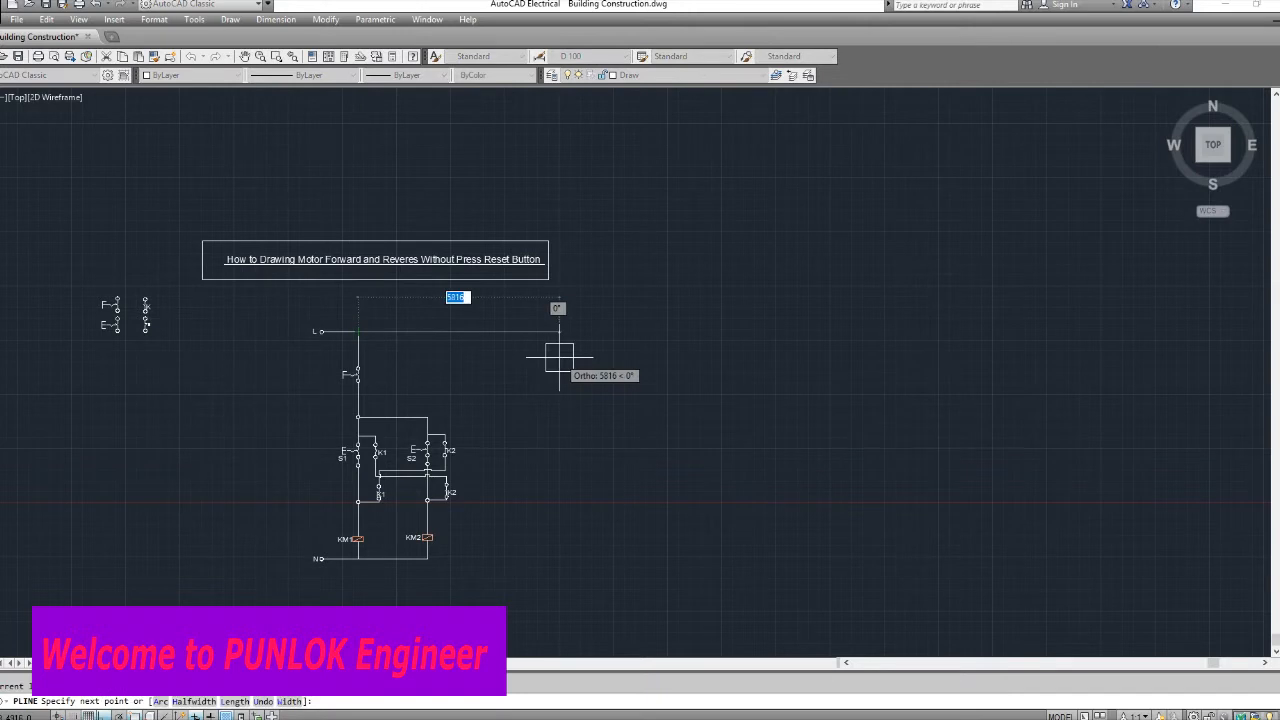
type("6000")
key("Return")
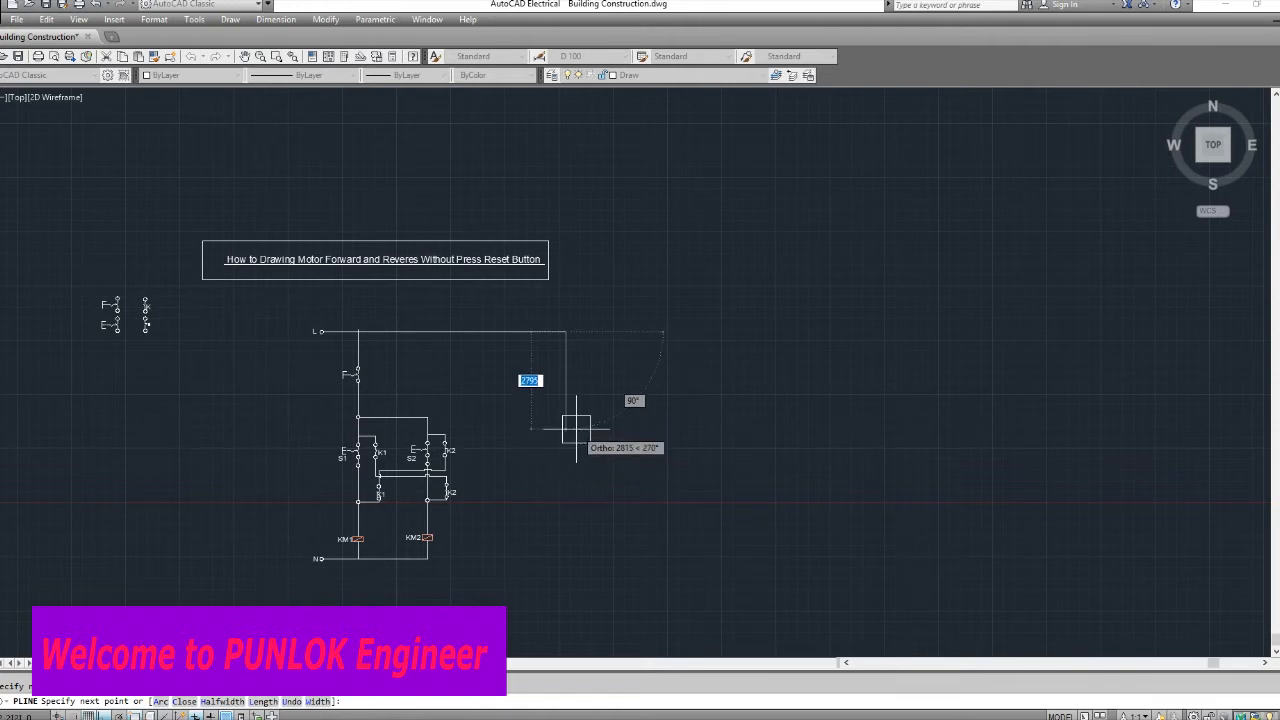
scroll(566, 384, "up", 2)
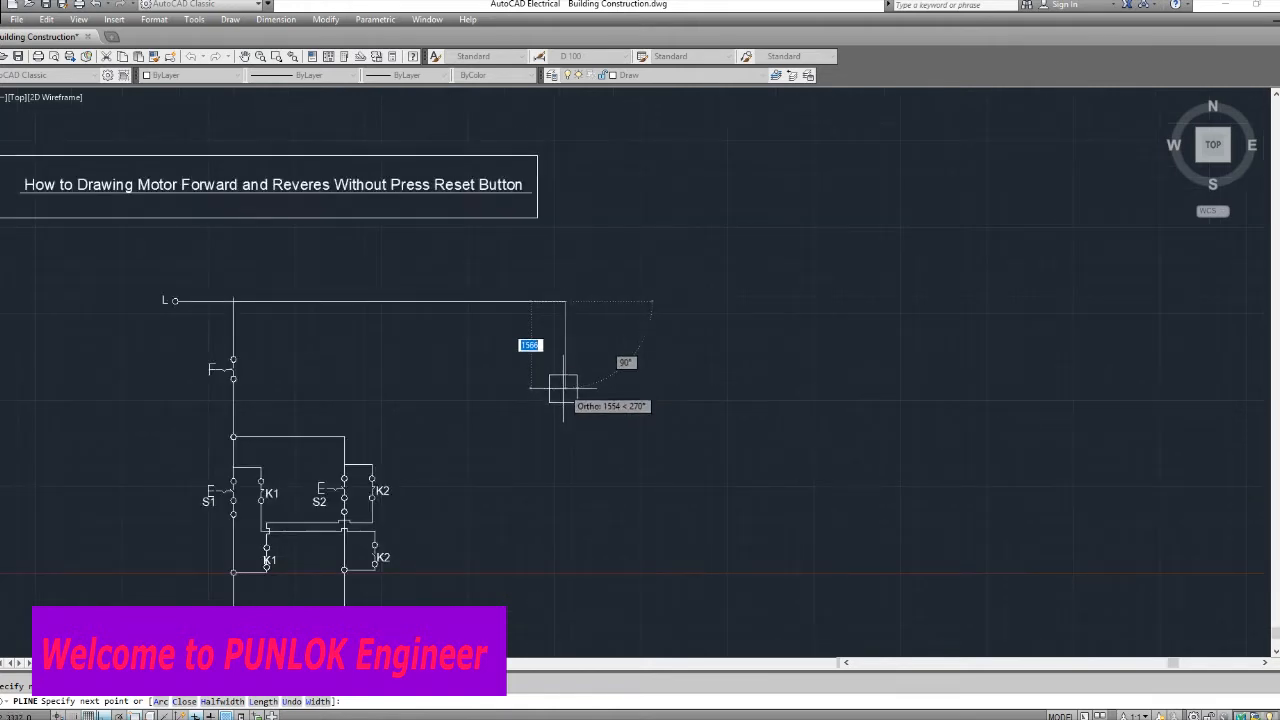
type("2000")
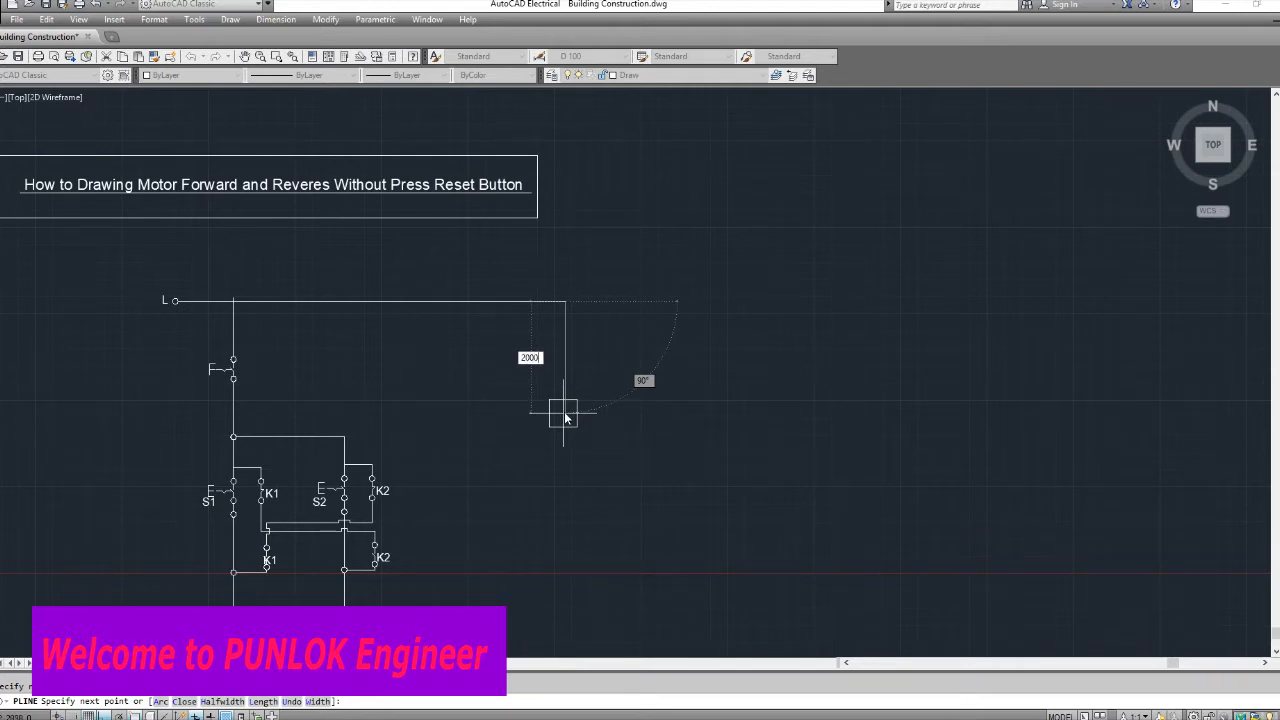
key("Return")
key("Return")
Draw a 600 by 600 rectangle beside the lower end of the new polyline
type("rec")
key("Return")
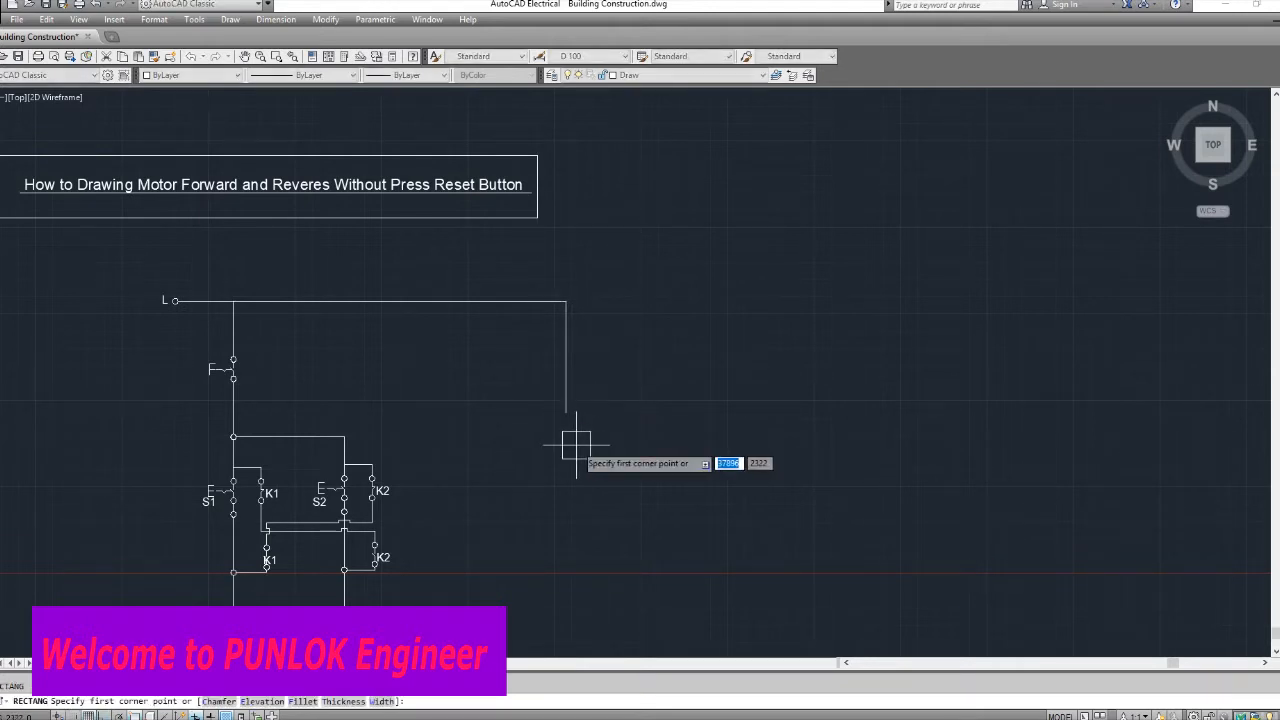
left_click(577, 445)
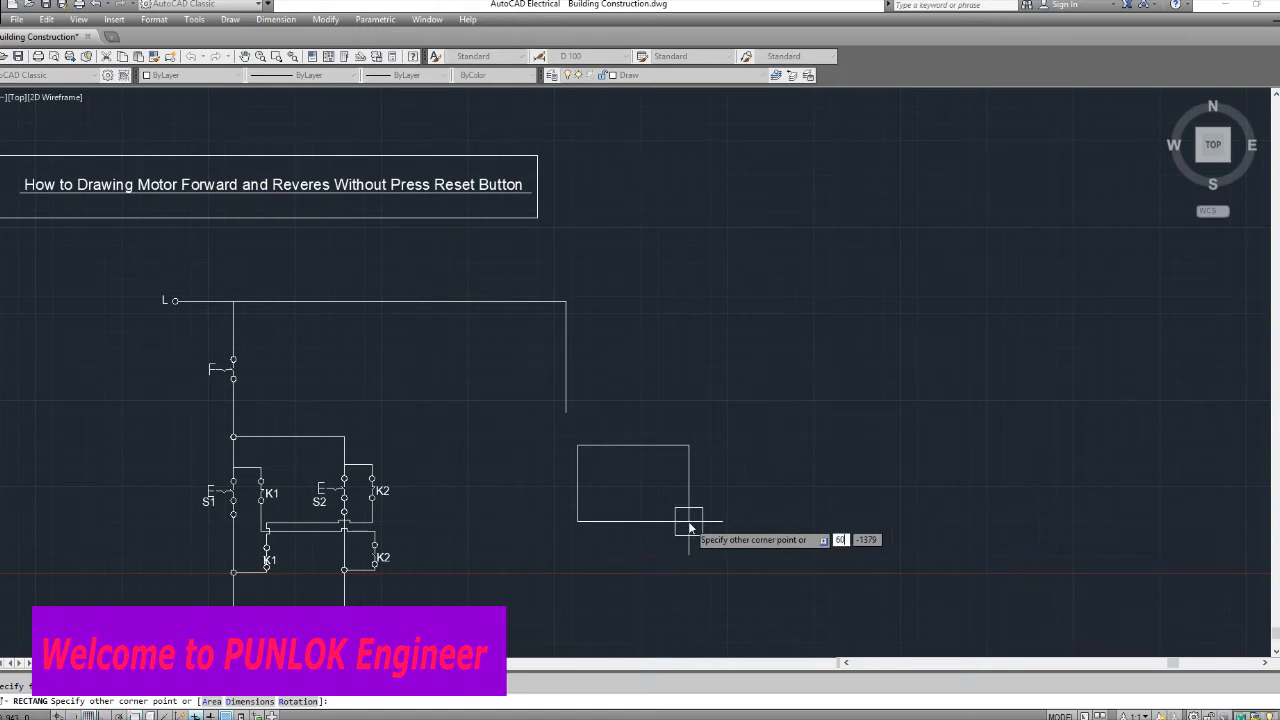
type("600")
key("Tab")
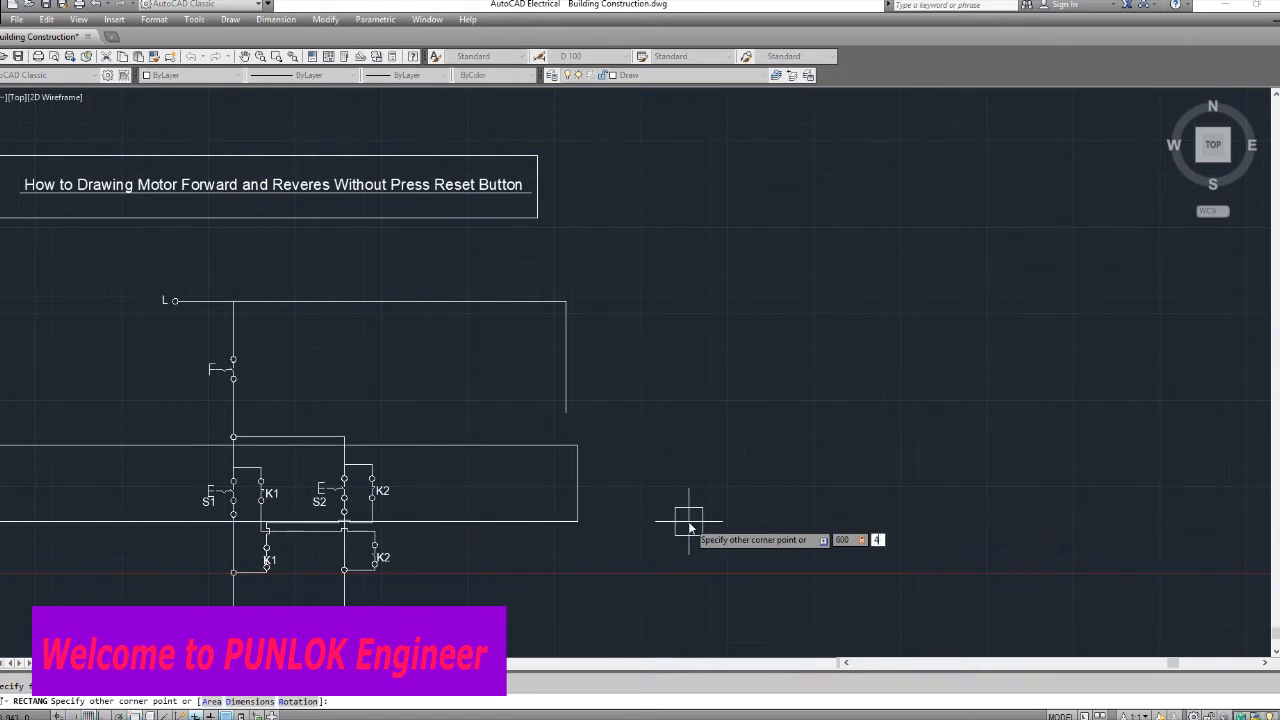
type("600")
key("Return")
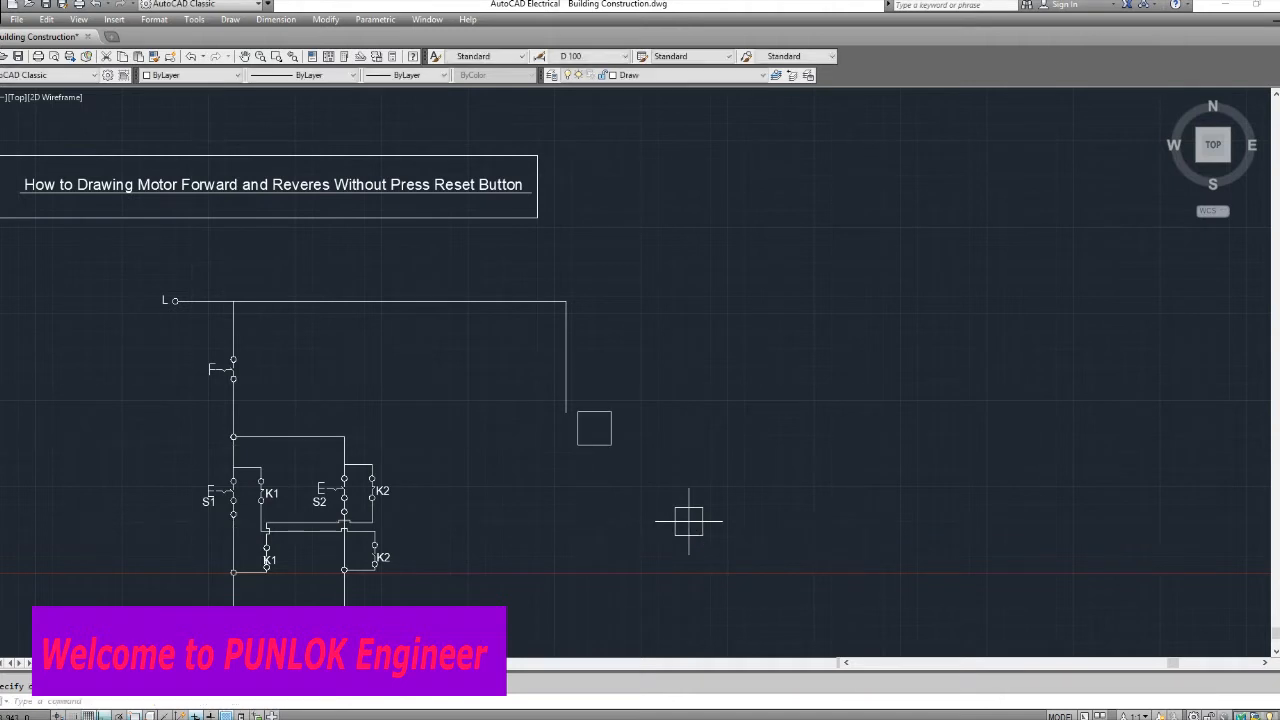
Erase the 600 by 600 rectangle
type("e")
key("Return")
left_click(607, 437)
key("Return")
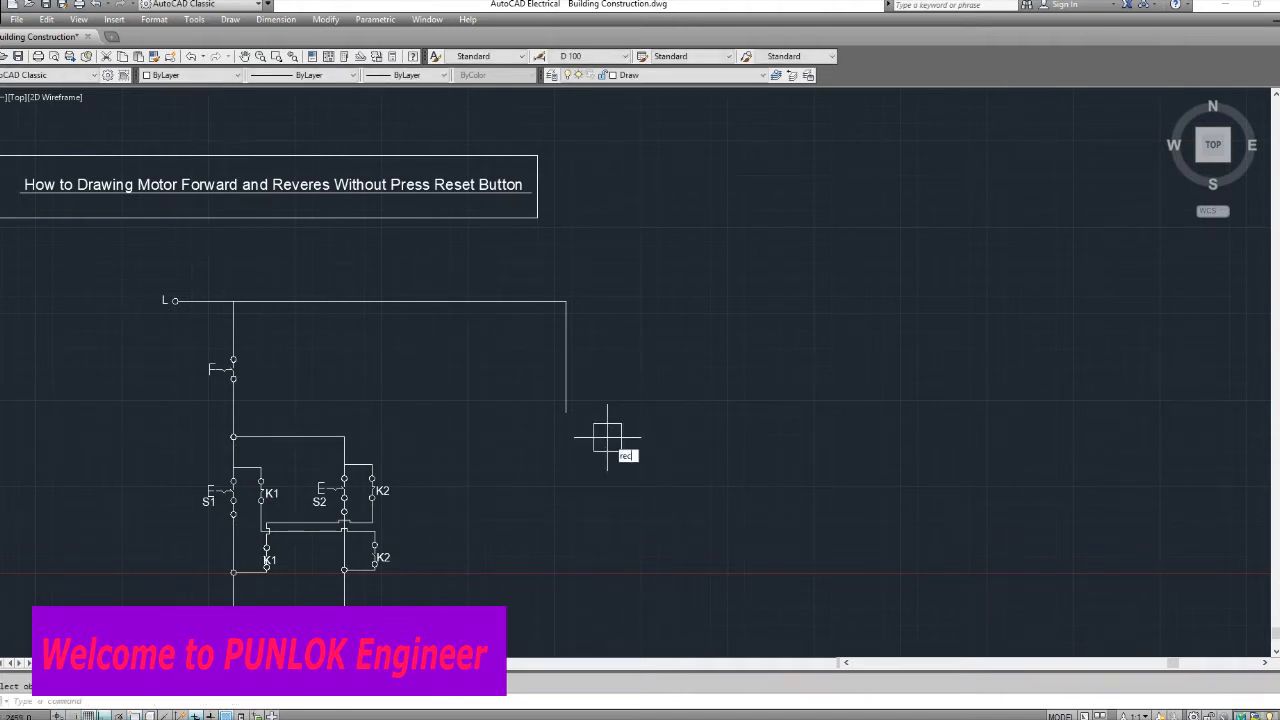
Draw a rectangle 600 wide and 1200 high near the polyline's lower end
key("Return")
left_click(595, 443)
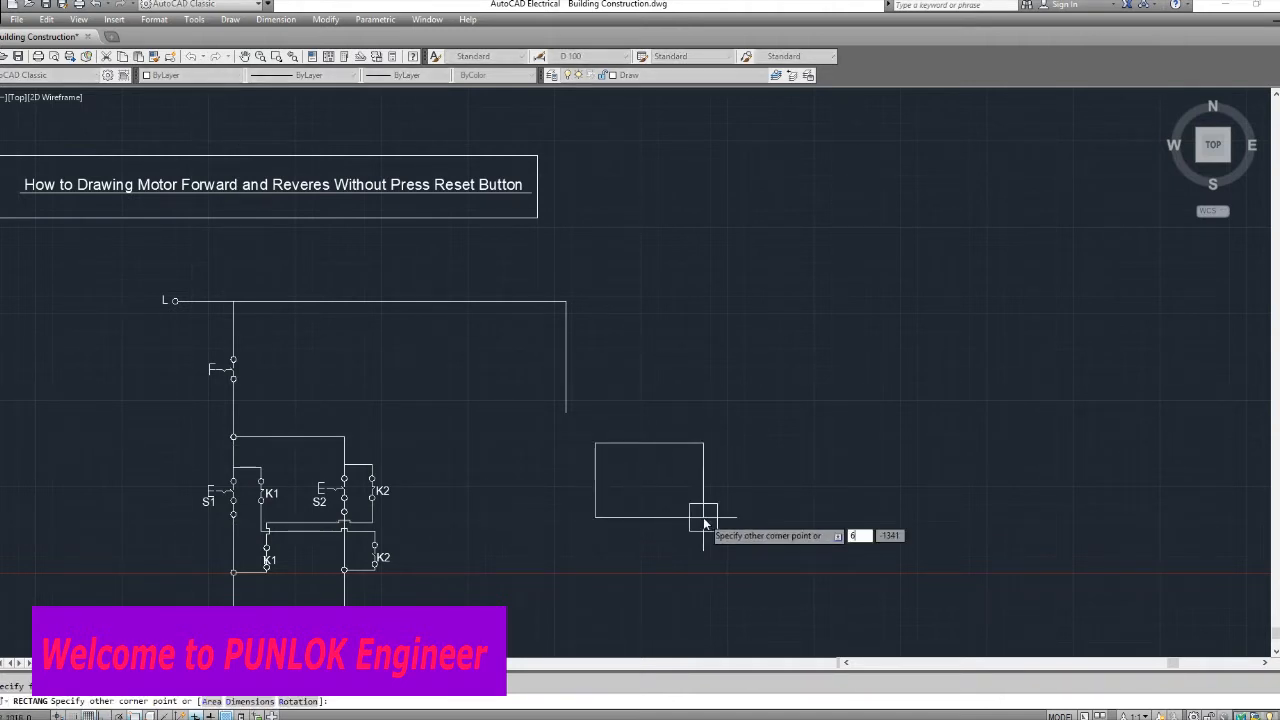
type("600")
key("Tab")
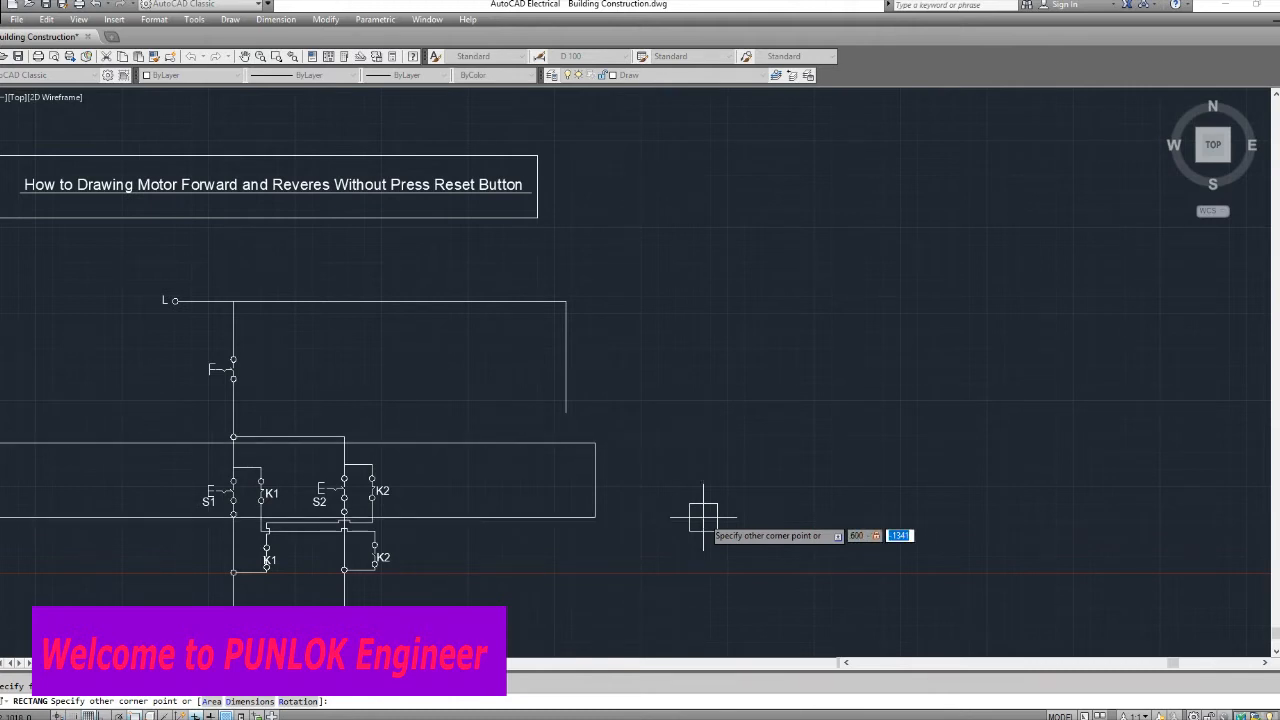
type("1200")
key("Return")
Erase the 600 by 1200 rectangle
type("e")
key("Return")
left_click(617, 442)
key("Return")
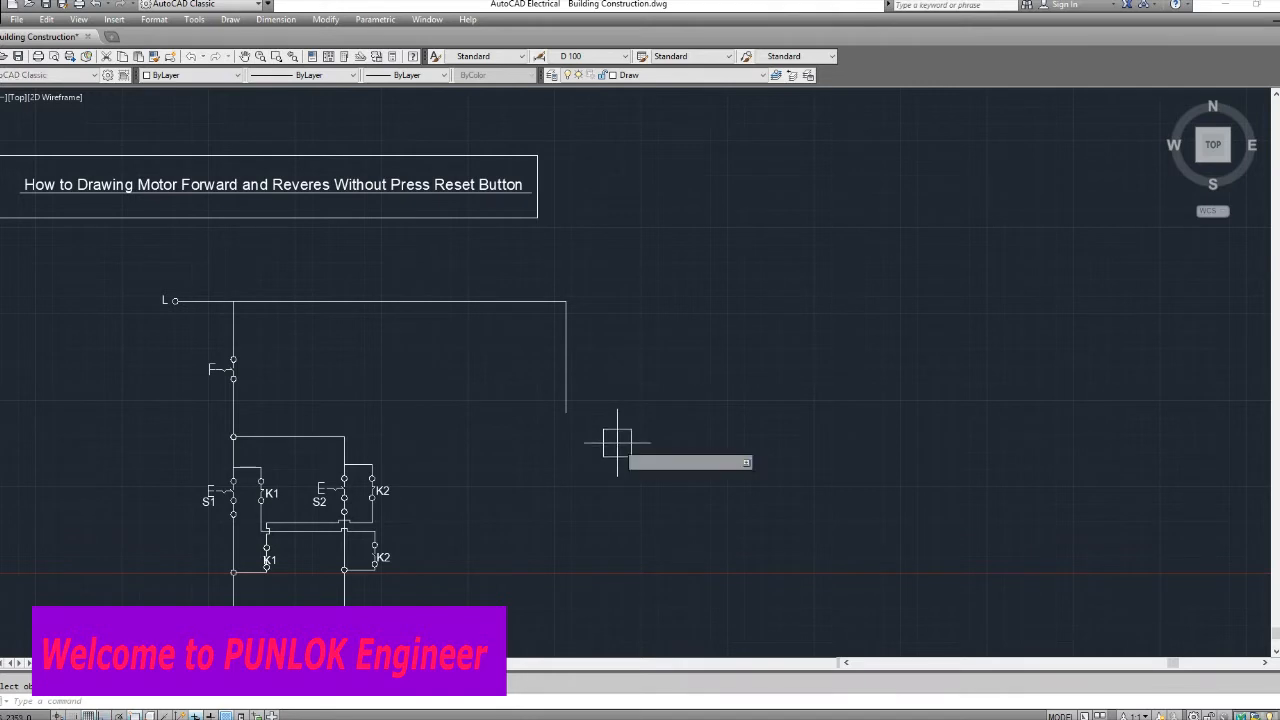
Draw a rectangle 1200 wide and 600 high near the polyline's lower end
type("rec")
key("Return")
left_click(617, 441)
type("1200")
key("Tab")
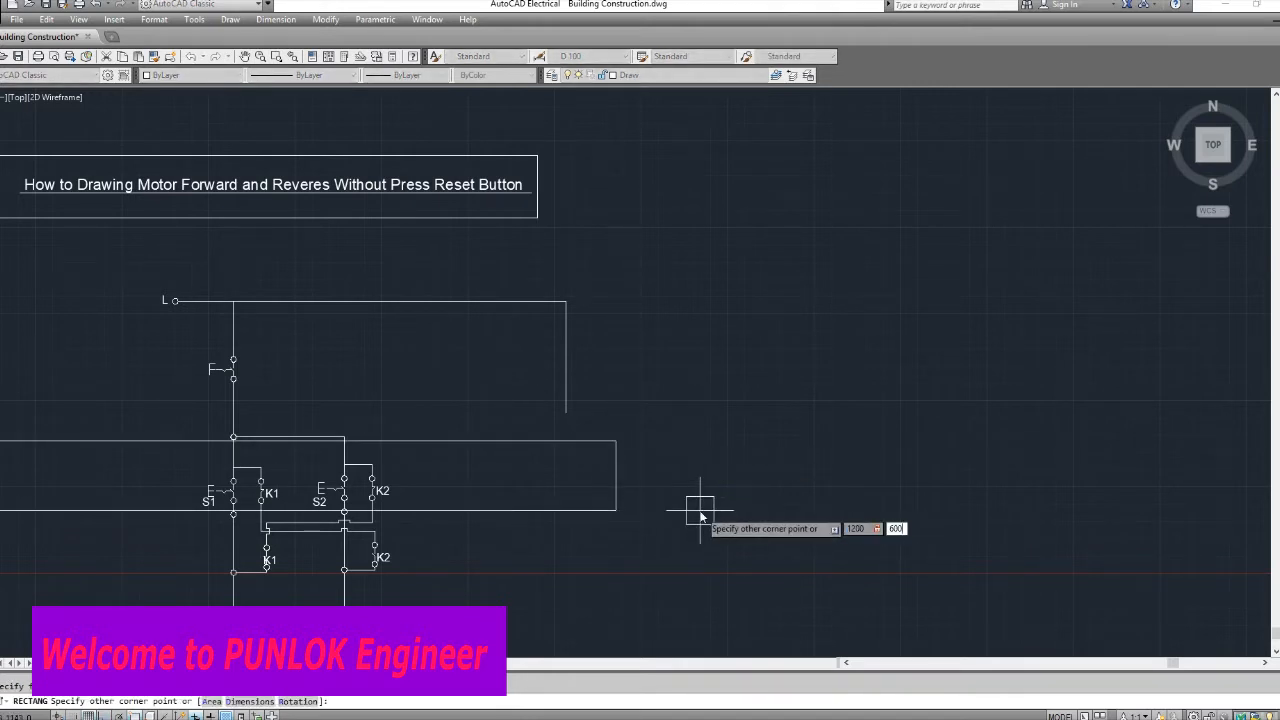
key("Return")
Move the rectangle by the midpoint of its top edge onto the polyline's lower end
scroll(638, 434, "up", 6)
middle_click_drag(673, 481, 611, 526)
type("m")
key("Return")
left_click(629, 383)
key("Return")
left_click(623, 378)
left_click(283, 397)
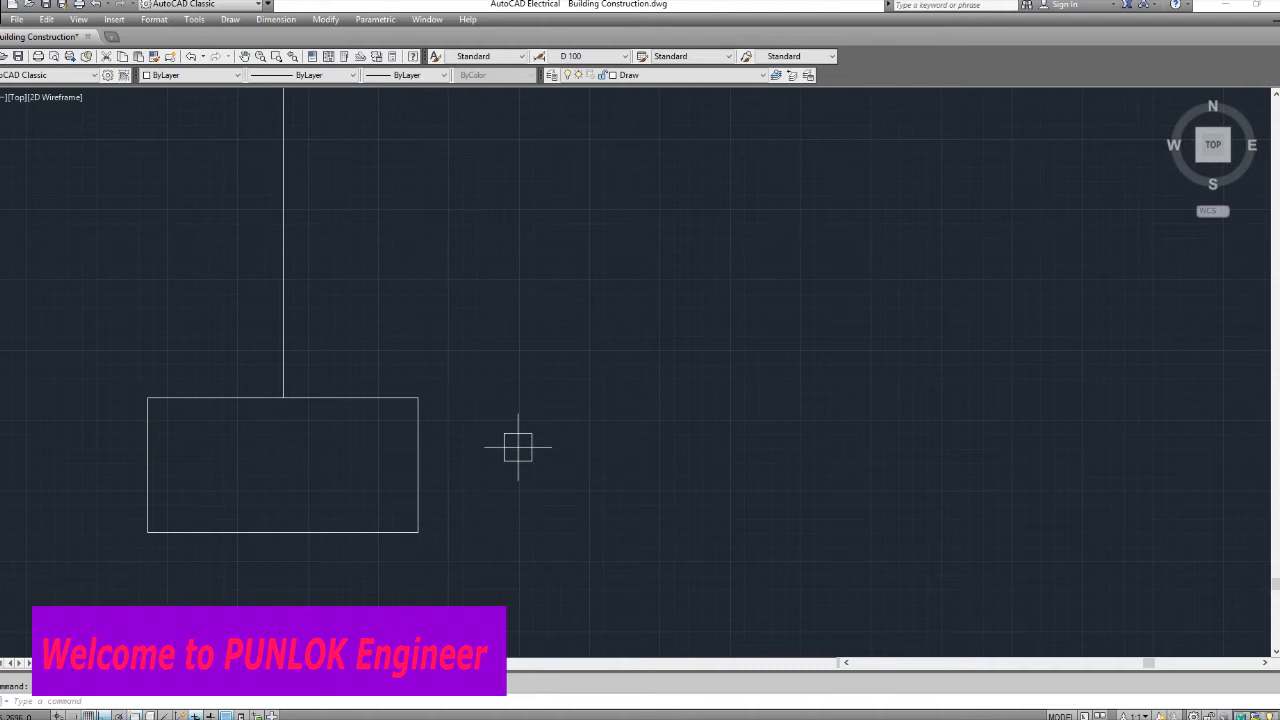
Draw a circle of diameter 50 inside the rectangle near its upper-left corner
key("Return")
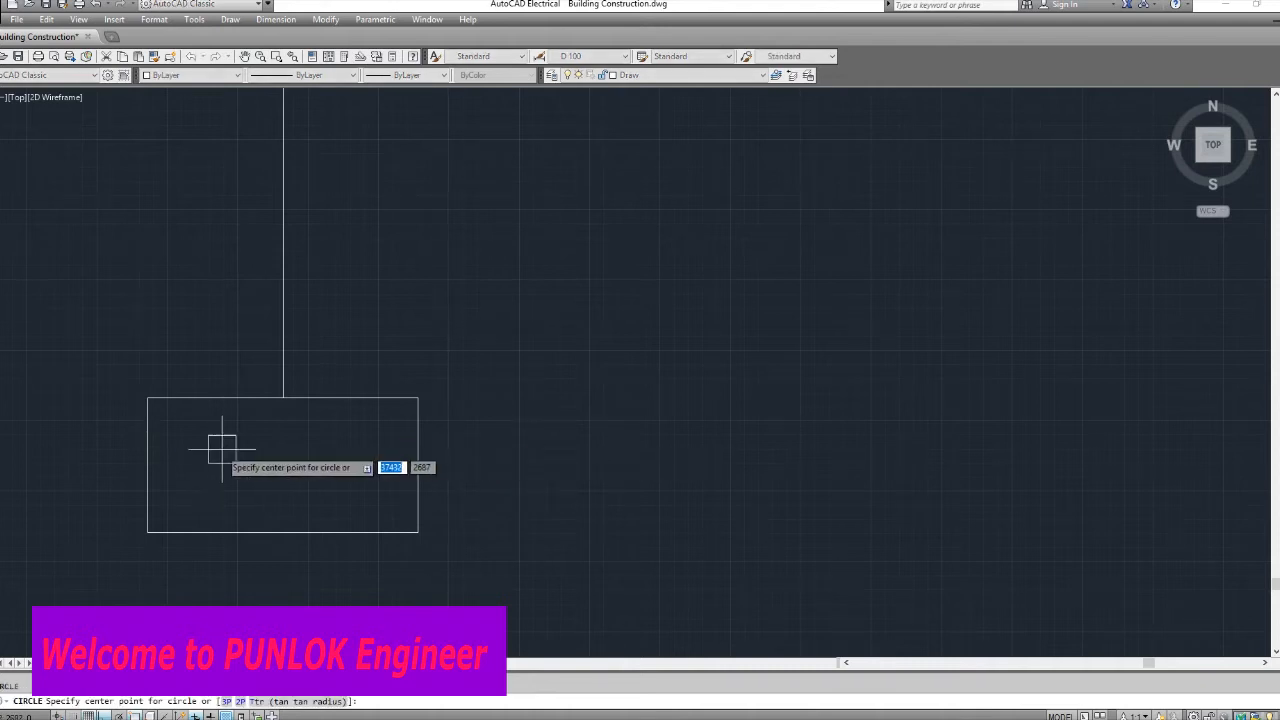
left_click(181, 429)
type("d")
key("Return")
type("5")
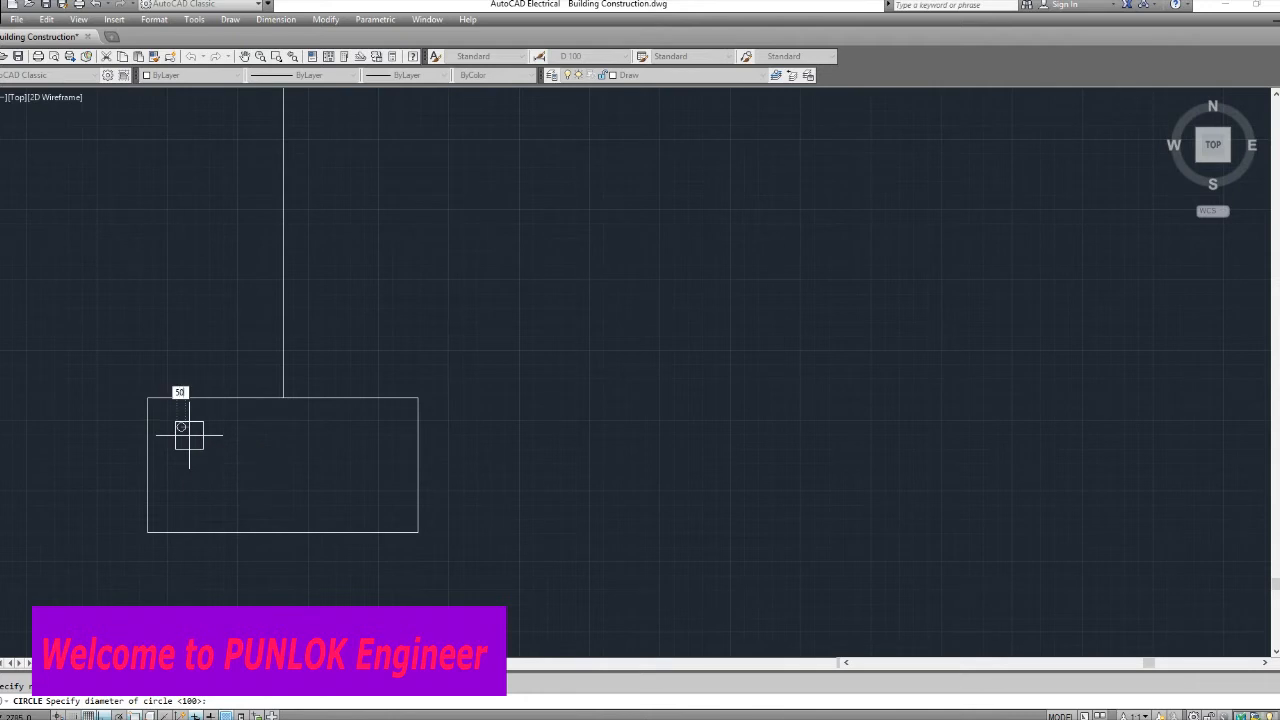
type("0")
key("Return")
scroll(189, 434, "up", 5)
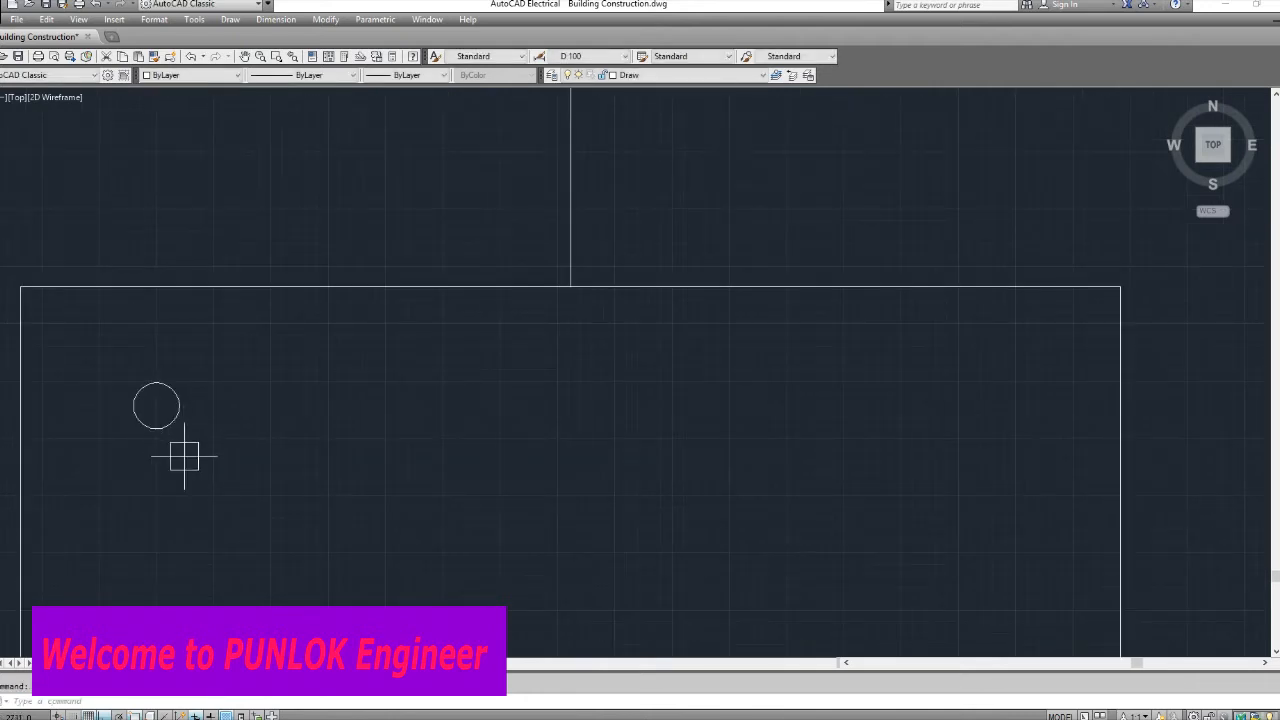
Copy the small circle straight down to near the rectangle's lower-left corner
type("co")
key("Return")
left_click(152, 426)
key("Return")
left_click(155, 425)
scroll(180, 510, "down", 4)
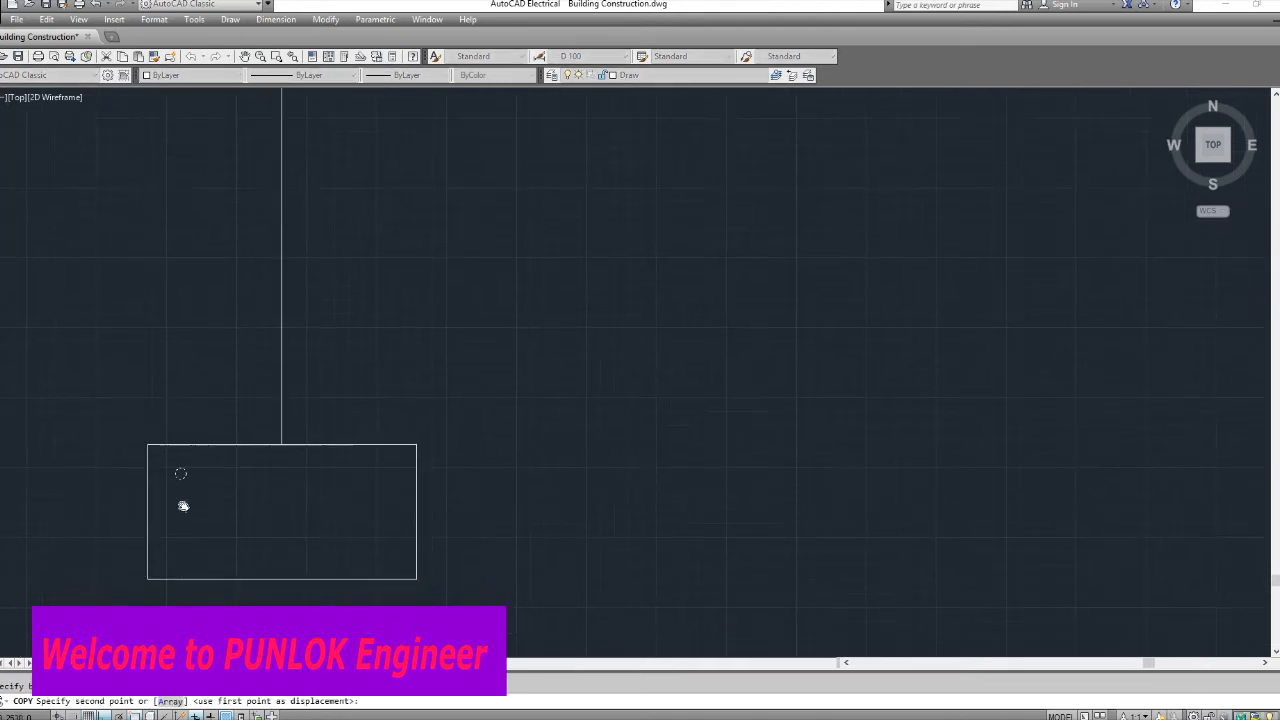
left_click(181, 558)
key("Return")
mouse_move(150, 485)
middle_mouse_down()
mouse_move(291, 536)
mouse_move(290, 525)
middle_mouse_up()
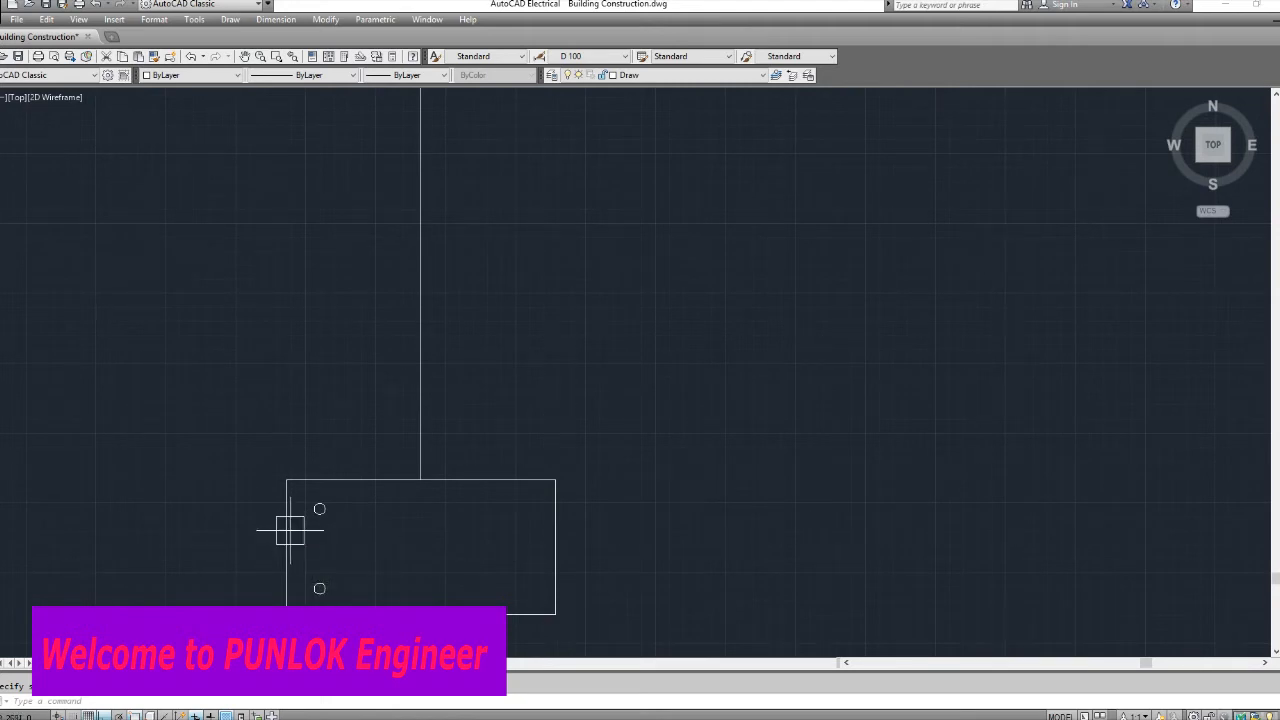
Draw a short line at 45° in the empty space to the right of the rectangle
scroll(290, 530, "down", 10)
scroll(343, 531, "up", 6)
key("l")
key("Return")
left_click(349, 470)
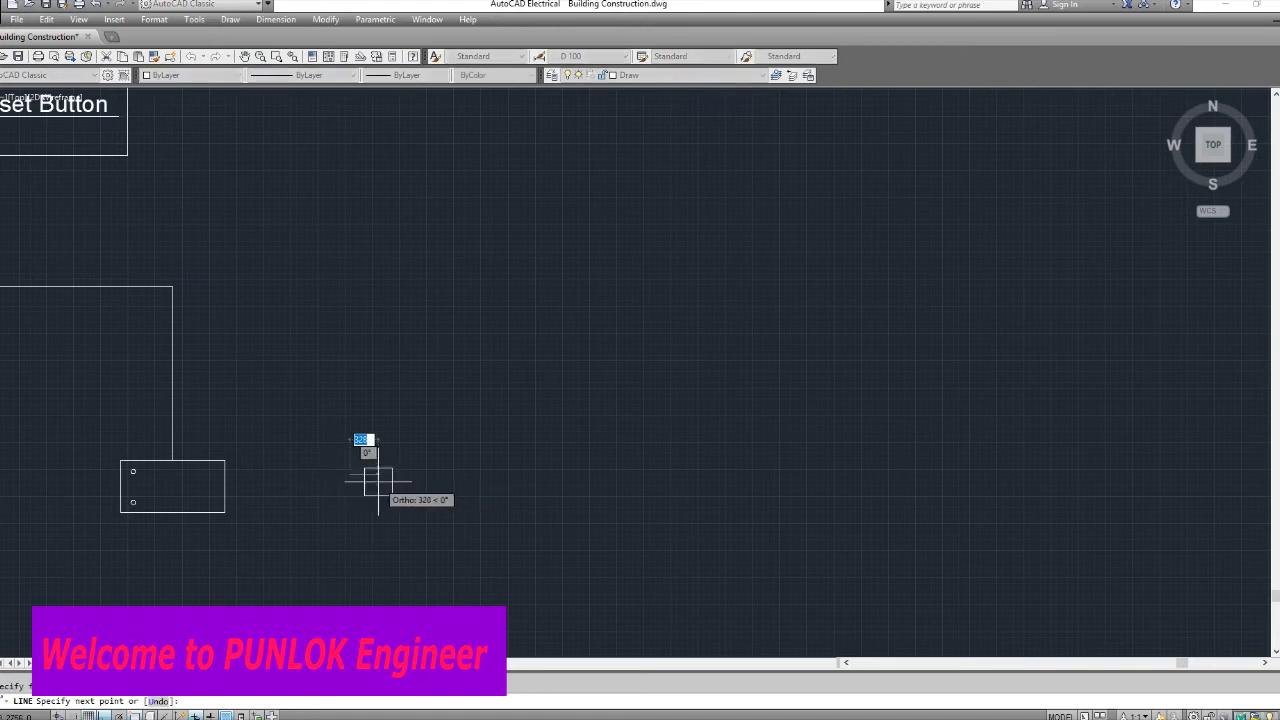
type("@5")
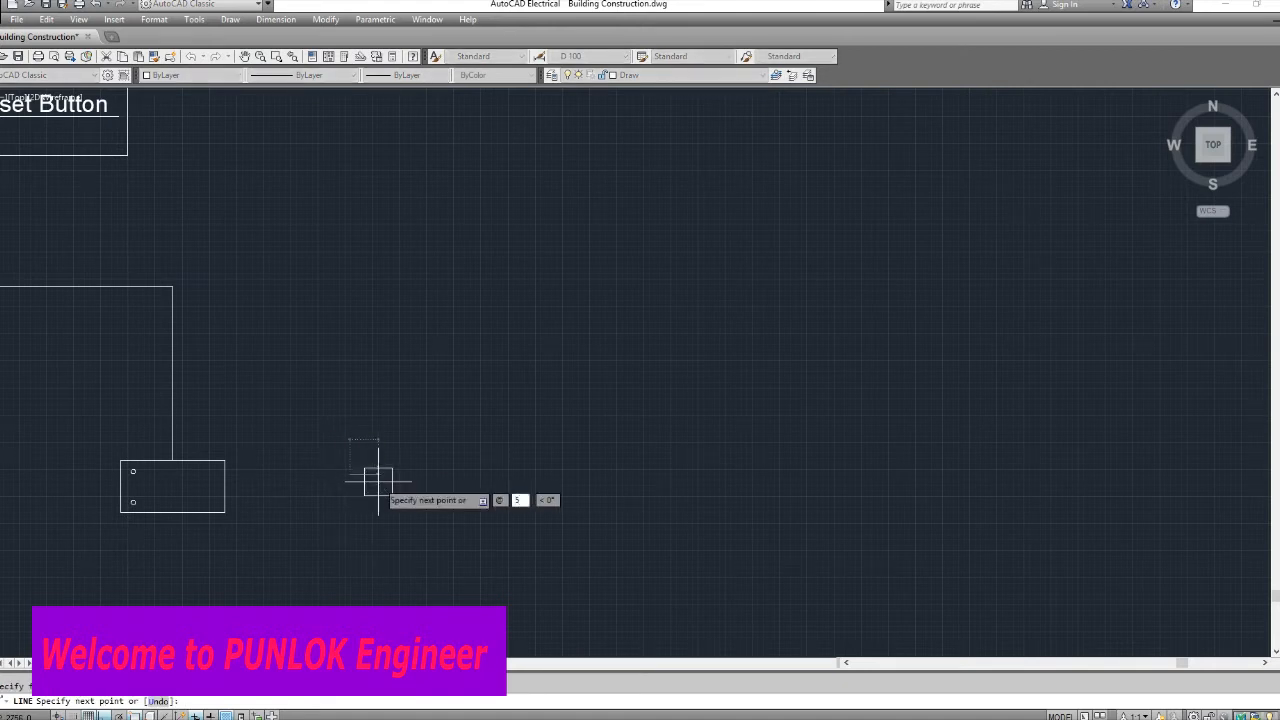
key("Tab")
type("45")
key("Return")
key("Escape")
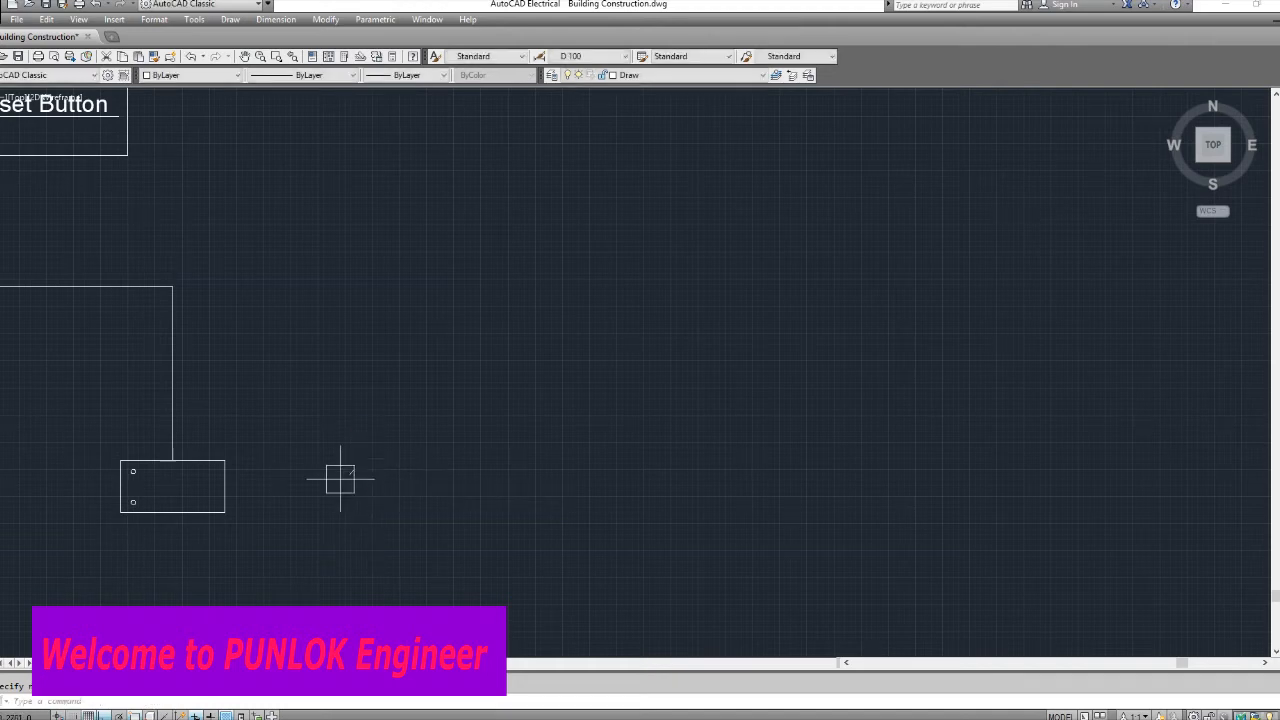
Copy the short diagonal line horizontally a little to its right
scroll(400, 455, "up", 3)
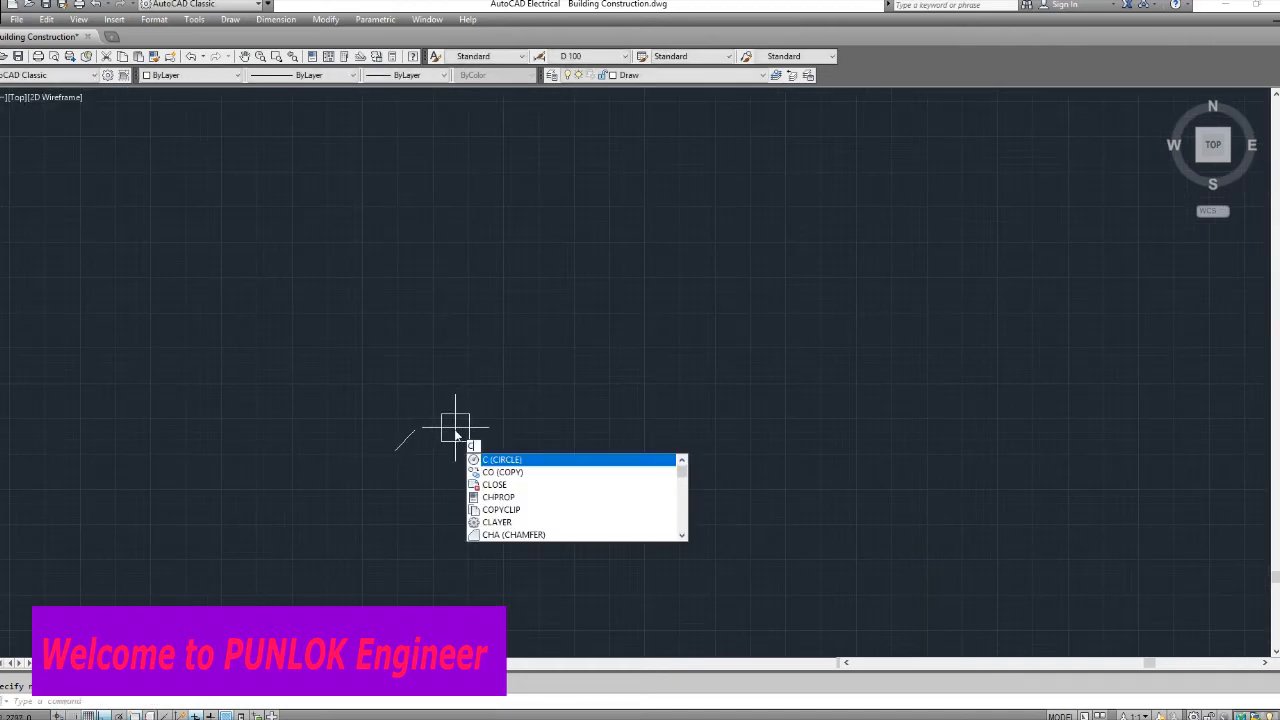
type("co")
key("Return")
left_click(405, 440)
key("Return")
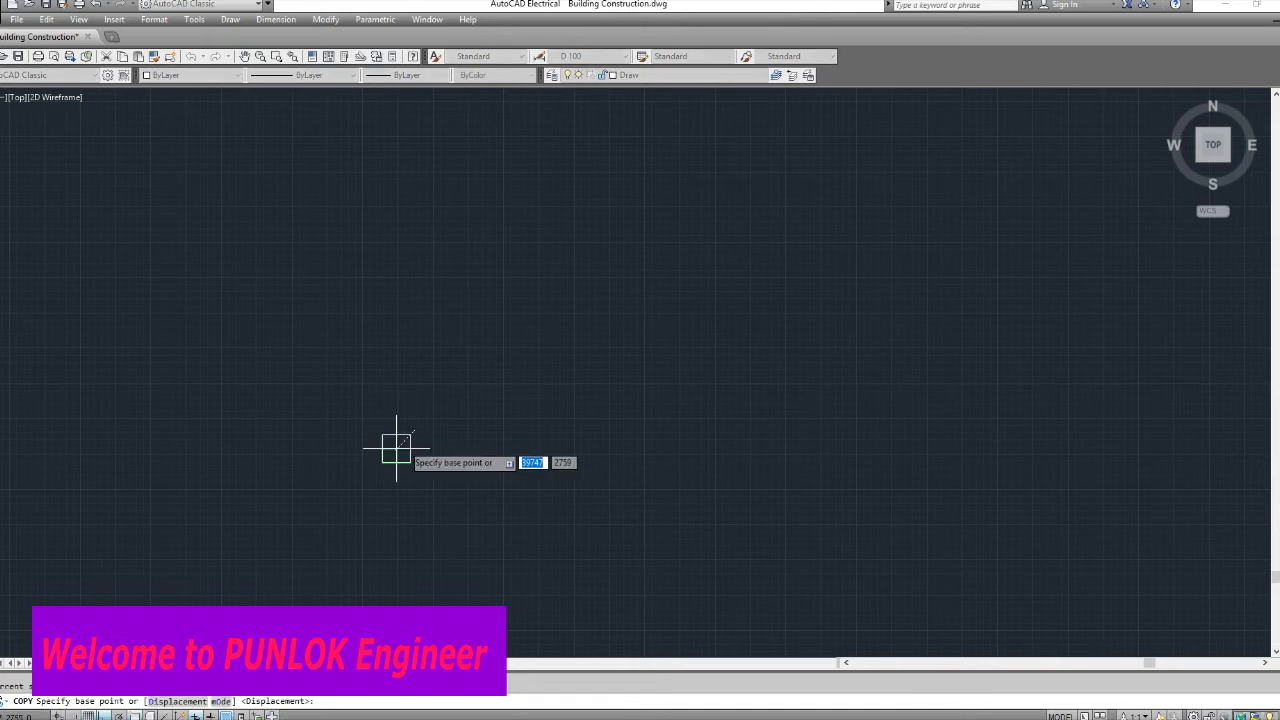
left_click(414, 432)
left_click(443, 440)
key("Return")
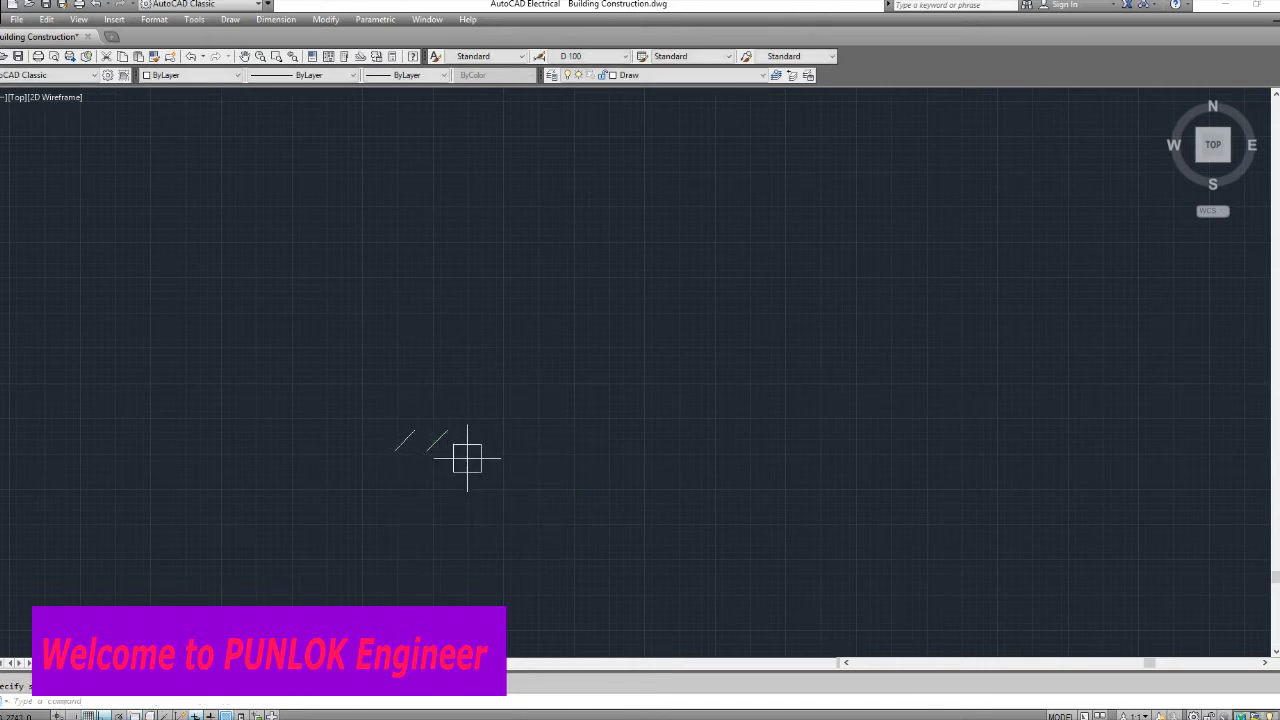
Rotate the copied diagonal line a quarter turn about its upper end so it slopes the opposite way
scroll(443, 449, "up", 6)
left_click(399, 392)
key("Escape")
type("ro")
key("Return")
left_click(408, 400)
key("Return")
left_click(464, 329)
left_click(432, 507)
Move the rotated line so its upper end meets the first diagonal's upper end, forming an inverted V
type("m")
key("Return")
left_click(423, 290)
key("Return")
left_click(335, 201)
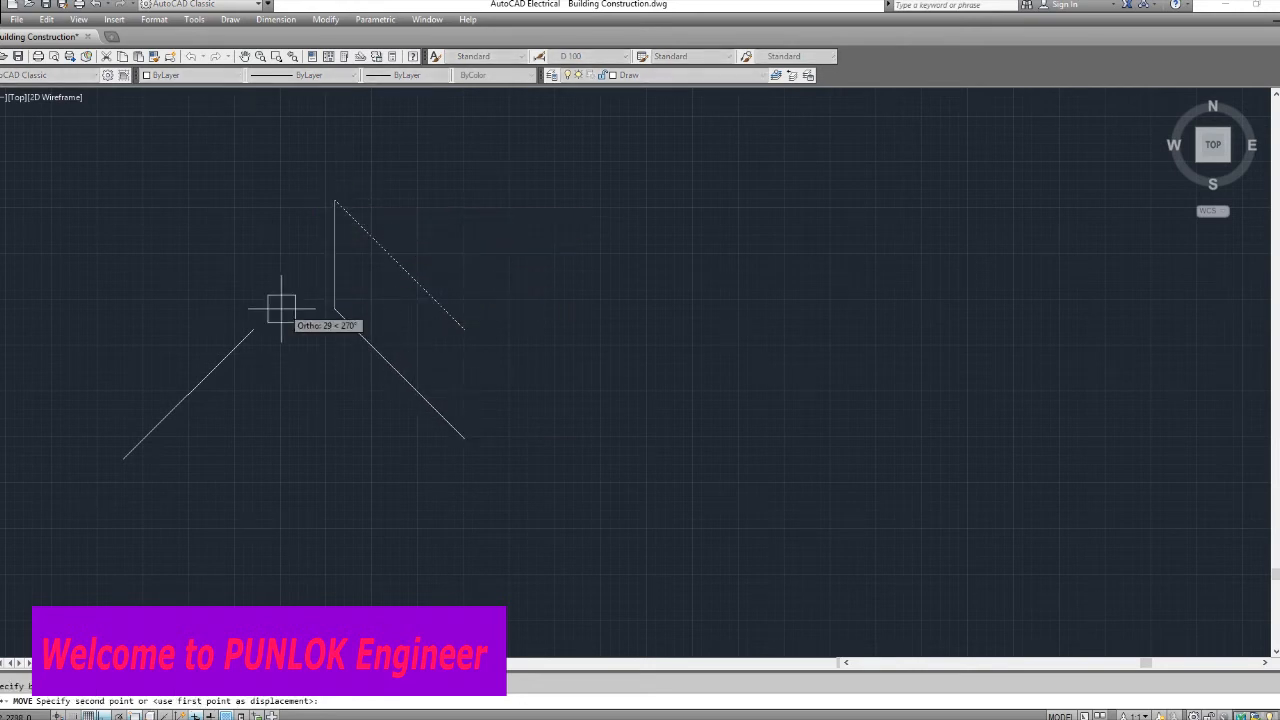
left_click(251, 328)
scroll(390, 410, "down", 4)
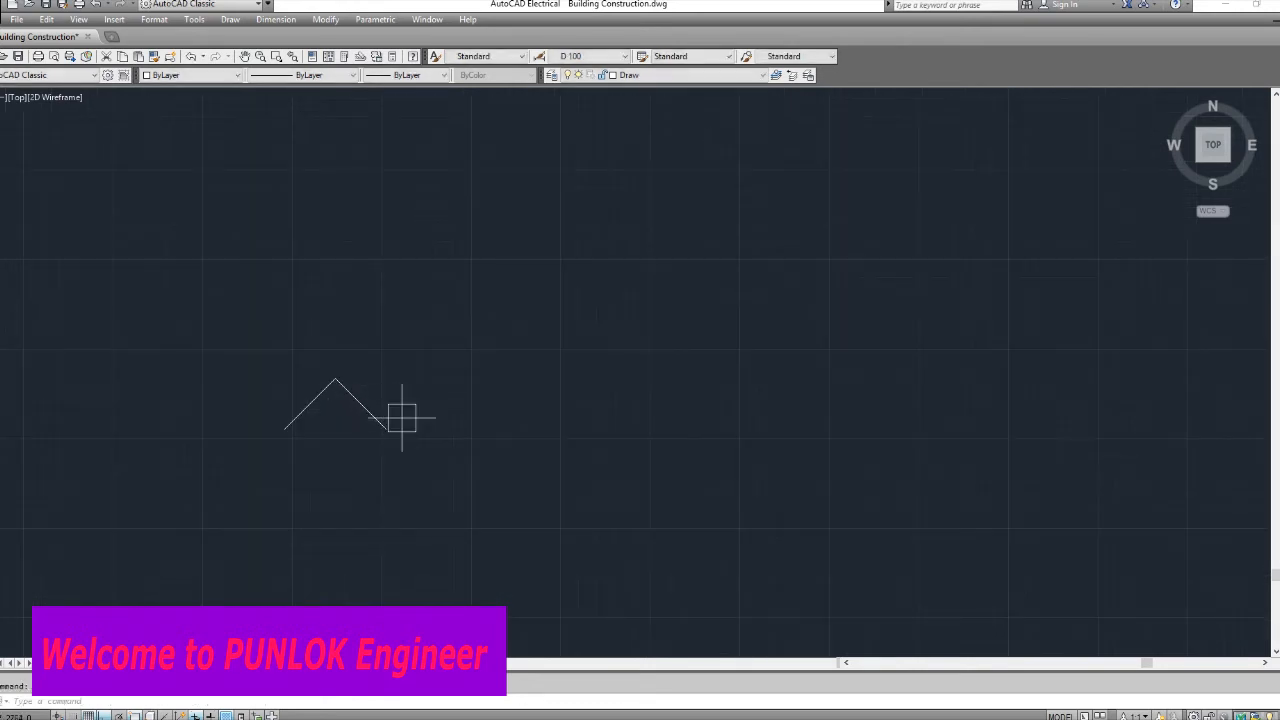
Move the inverted V from the empty space into the rectangle, centred between the two small circles
key("Return")
left_click(402, 418)
left_click(140, 497)
key("Return")
left_click(335, 378)
middle_click_drag(92, 420, 1102, 500)
scroll(693, 454, "down", 6)
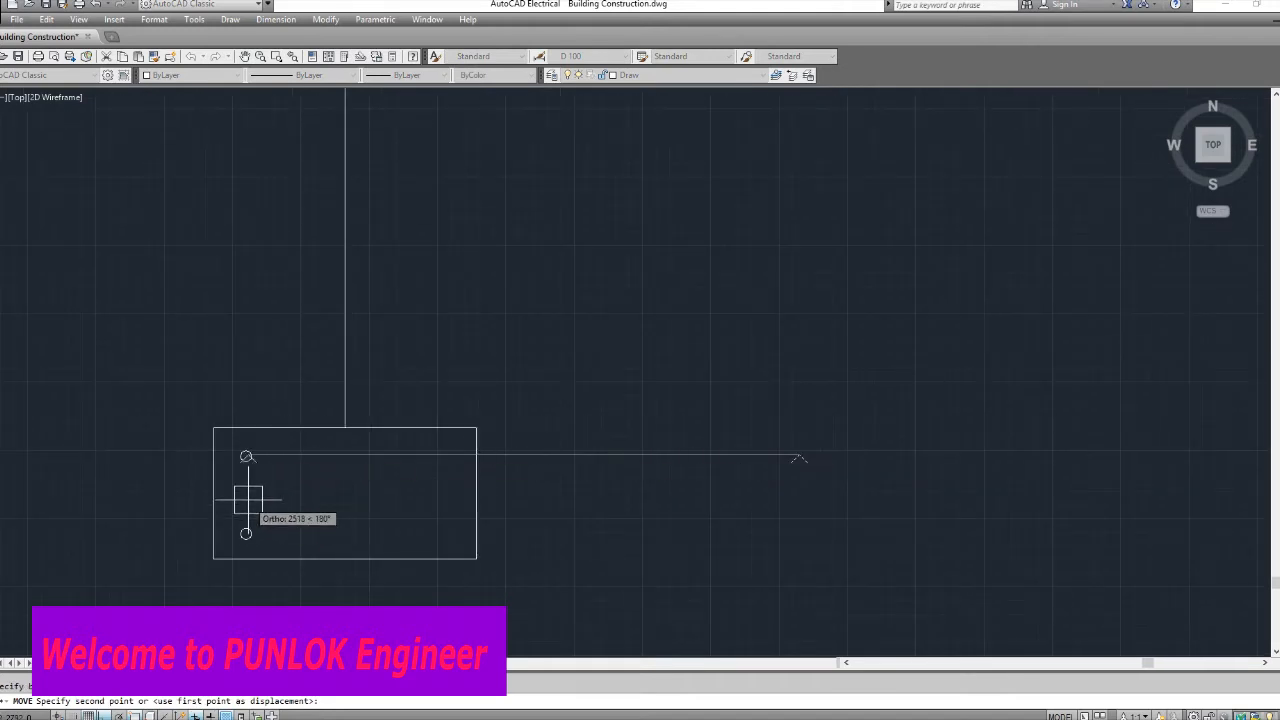
key("F8")
key("F8")
key("F8")
key("F8")
key("F8")
key("F8")
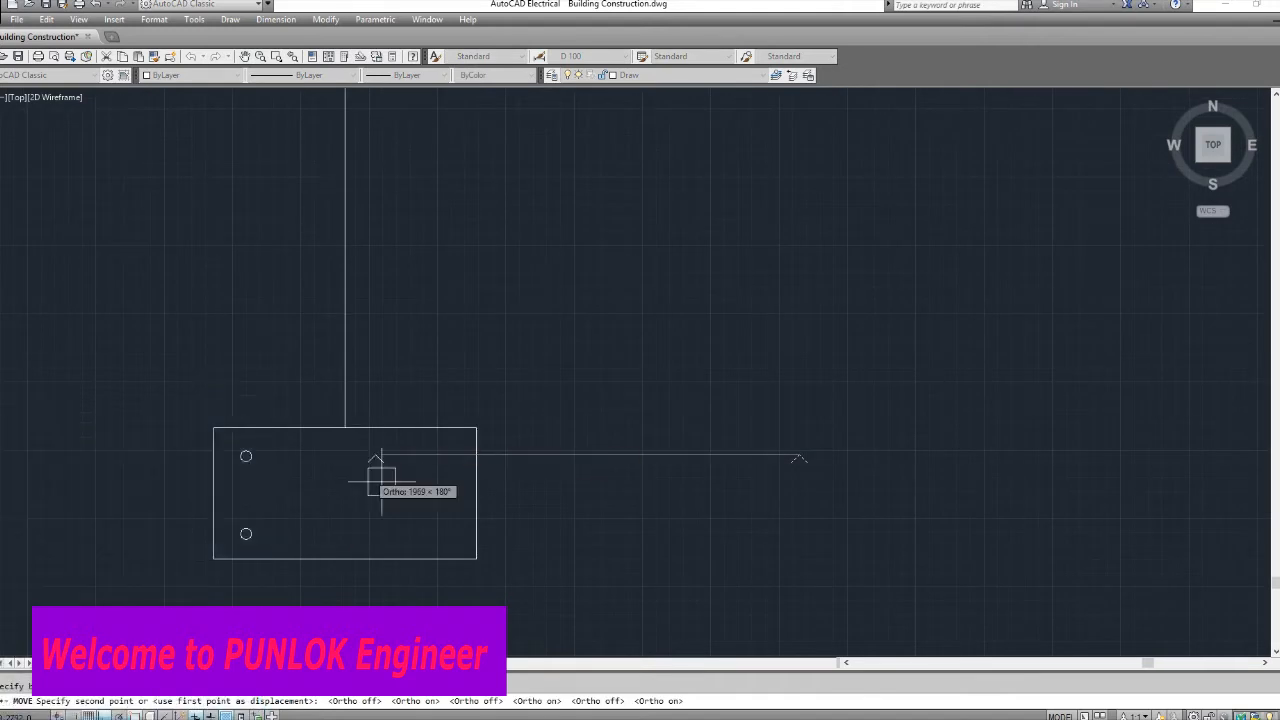
key("F8")
scroll(243, 506, "up", 5)
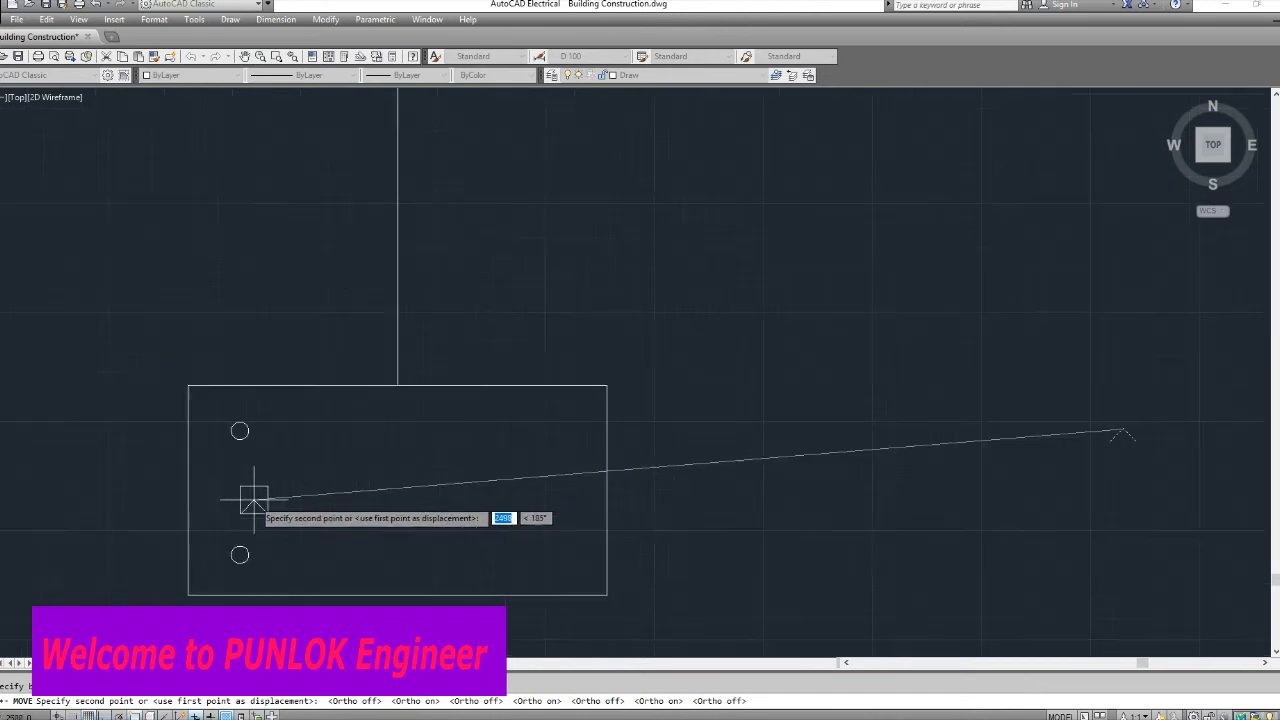
left_click(212, 484)
scroll(297, 501, "down", 2)
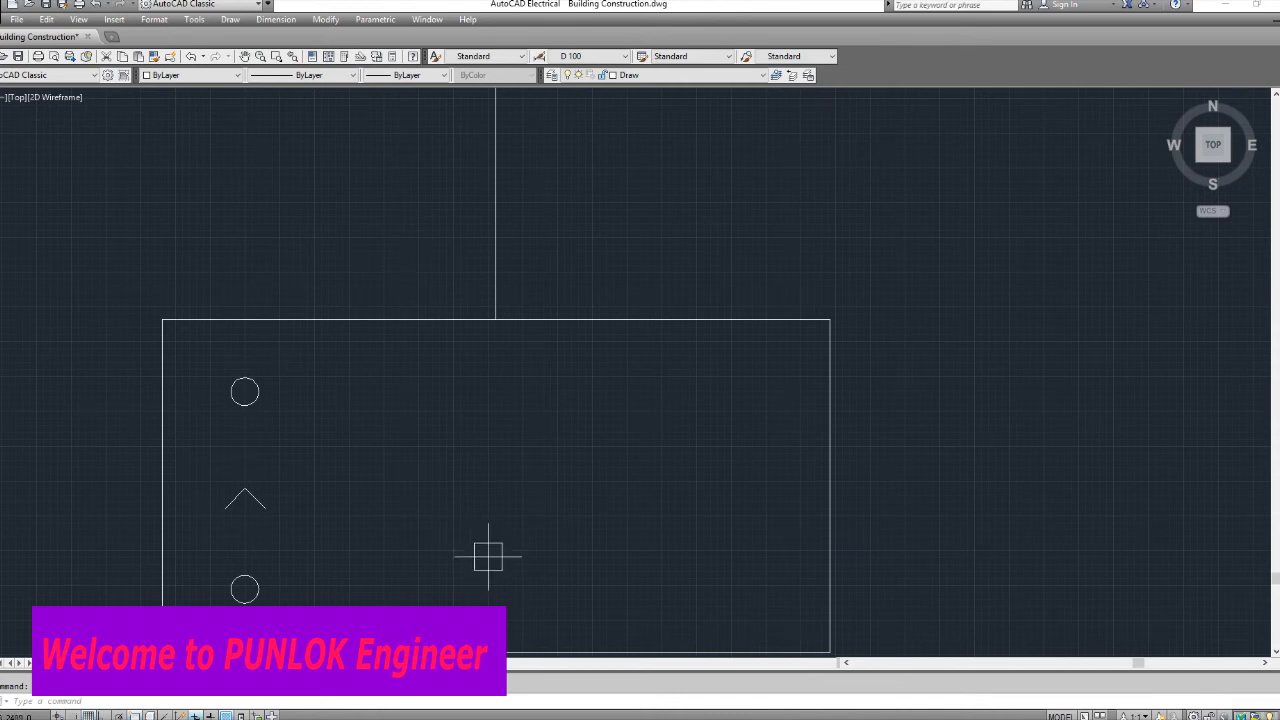
Draw a horizontal line 1000 long outward from the midpoint of the rectangle's right side
scroll(620, 537, "down", 4)
scroll(583, 506, "up", 3)
type("l")
key("Return")
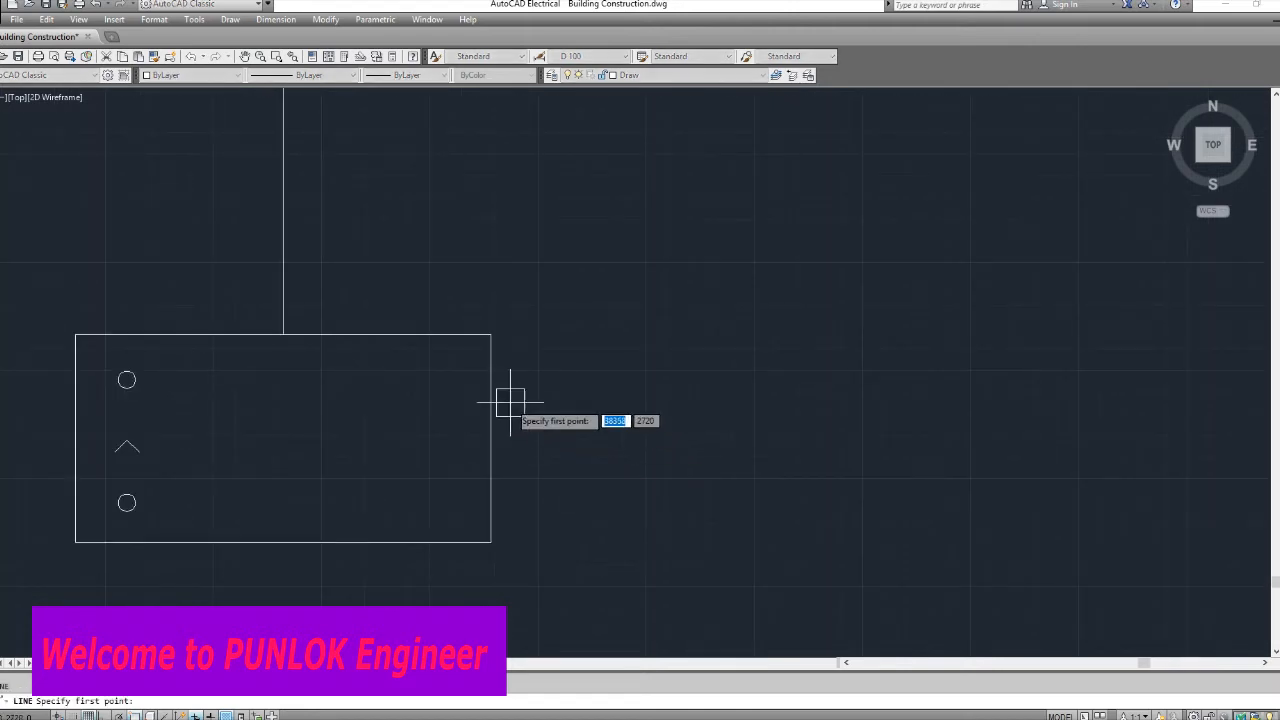
left_click(491, 438)
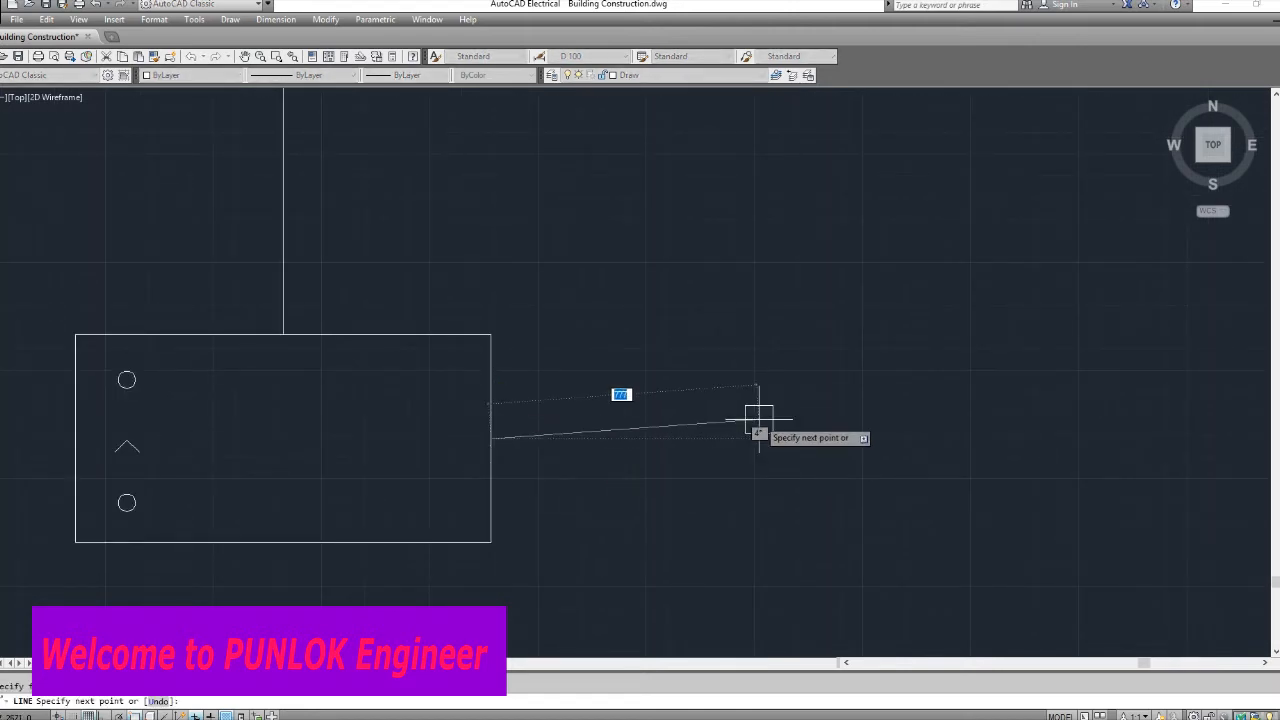
key("F8")
scroll(813, 437, "down", 4)
middle_click_drag(906, 443, 486, 414)
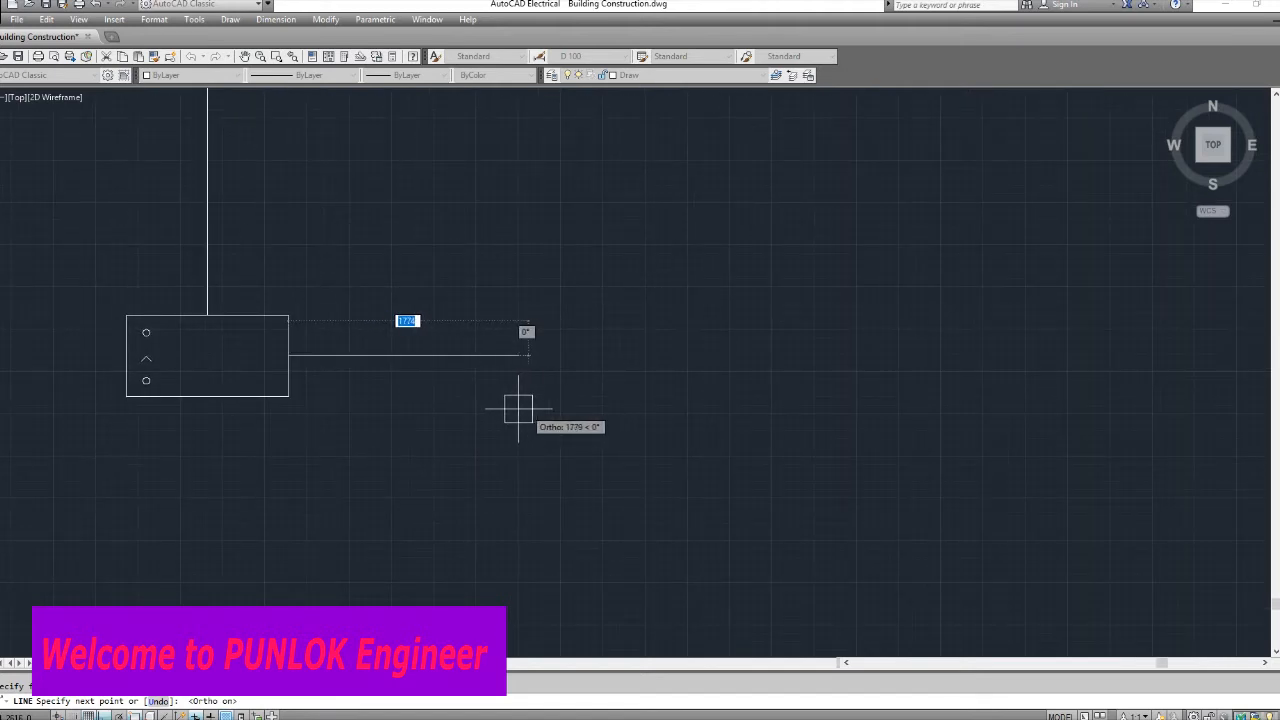
type("1000")
key("Return")
key("Return")
key("Return")
scroll(309, 339, "up", 4)
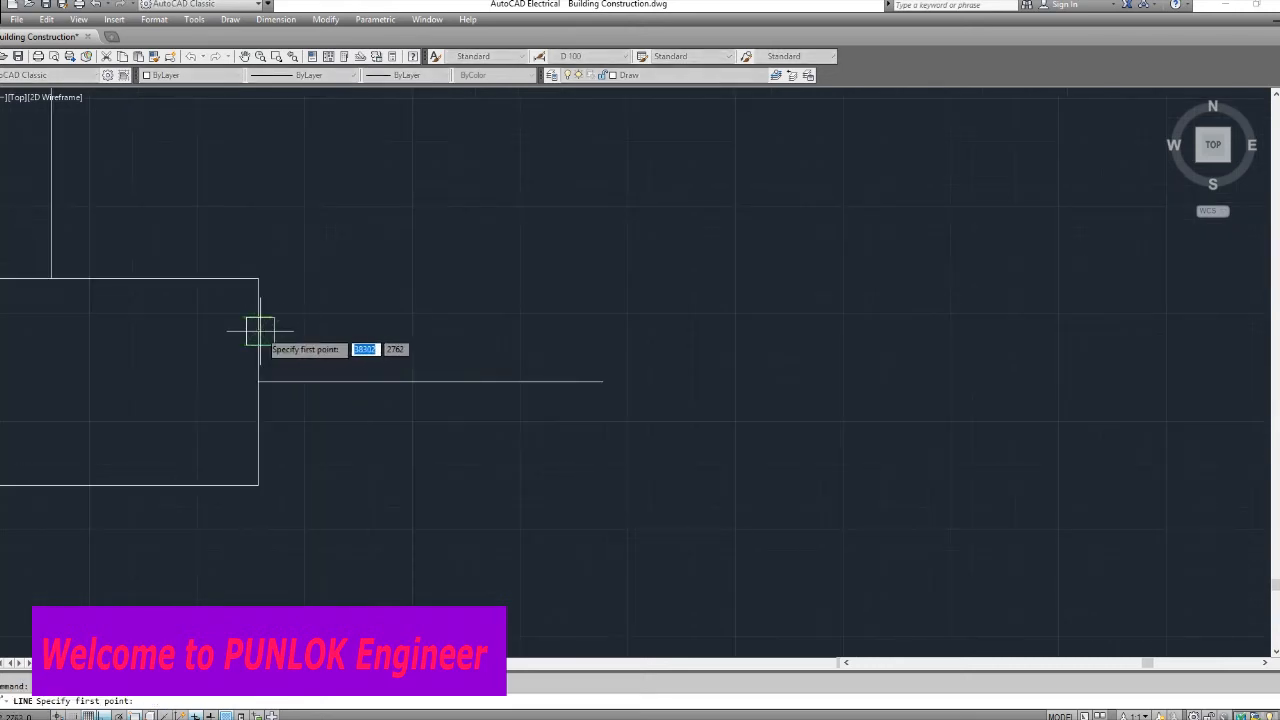
left_click(258, 329)
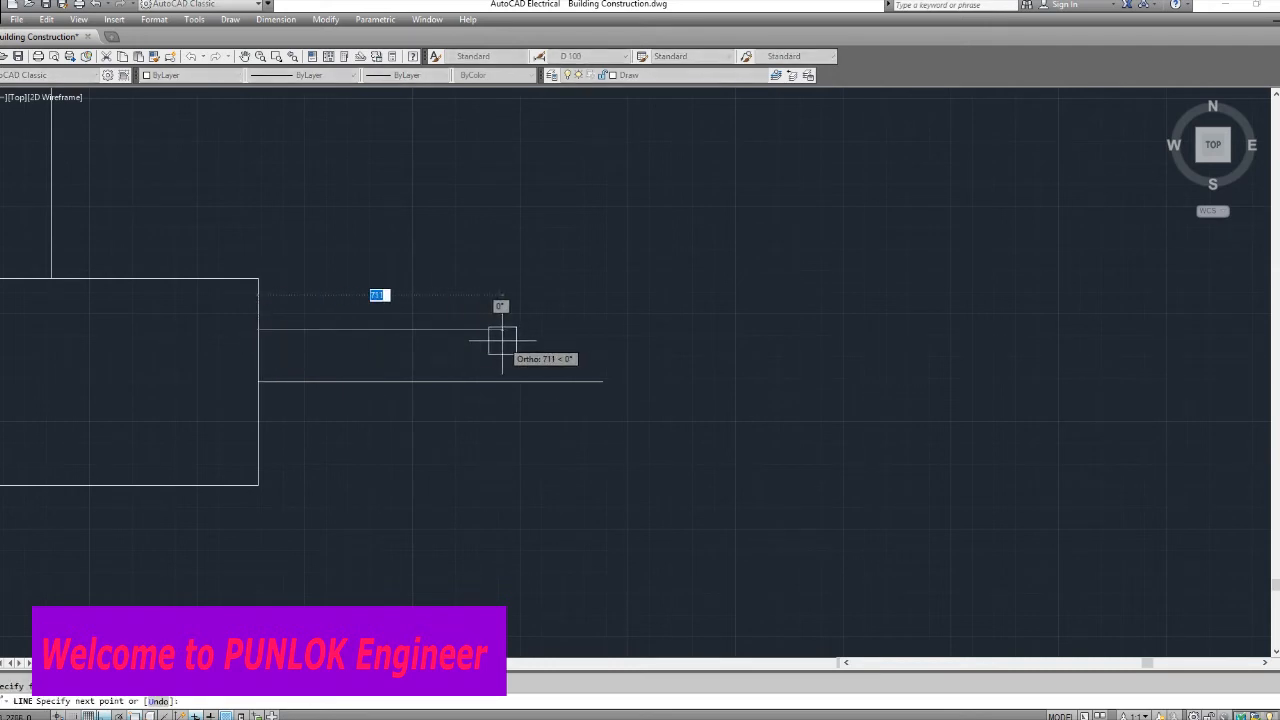
key("Escape")
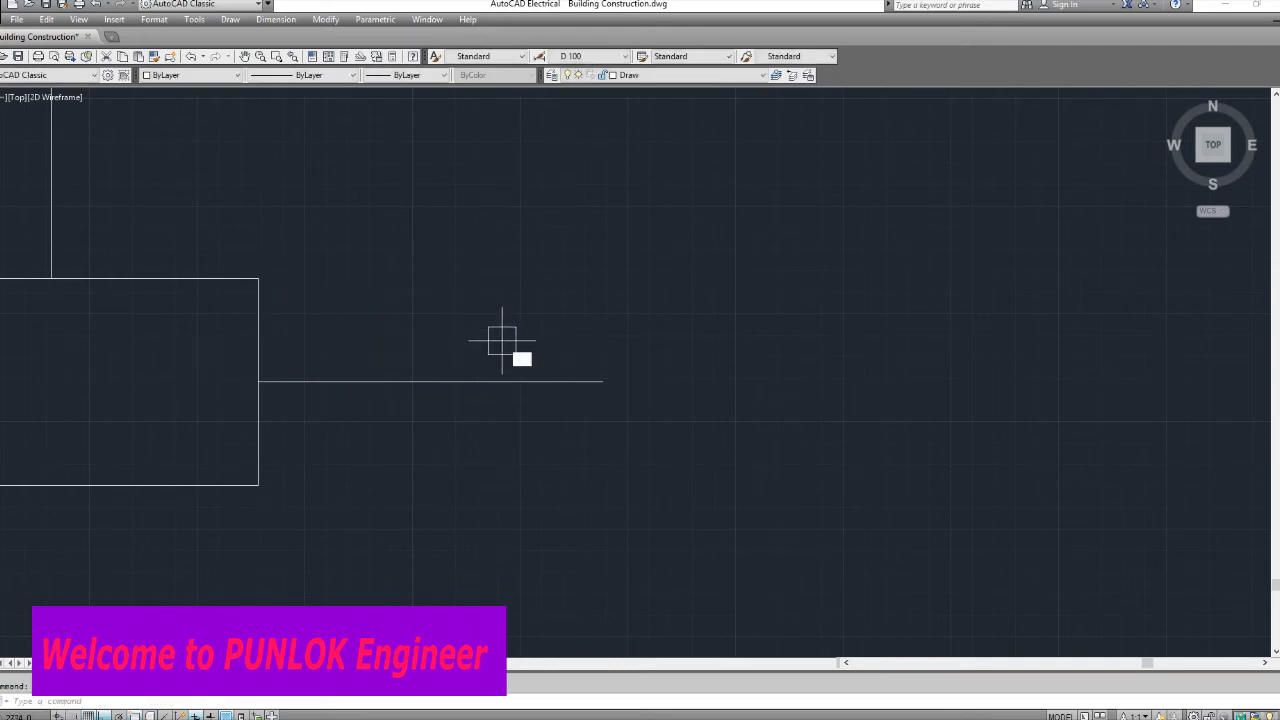
Draw a horizontal polyline 1000 long from the rectangle's right side, halfway between its upper corner and the existing line
key("Return")
left_click(258, 329)
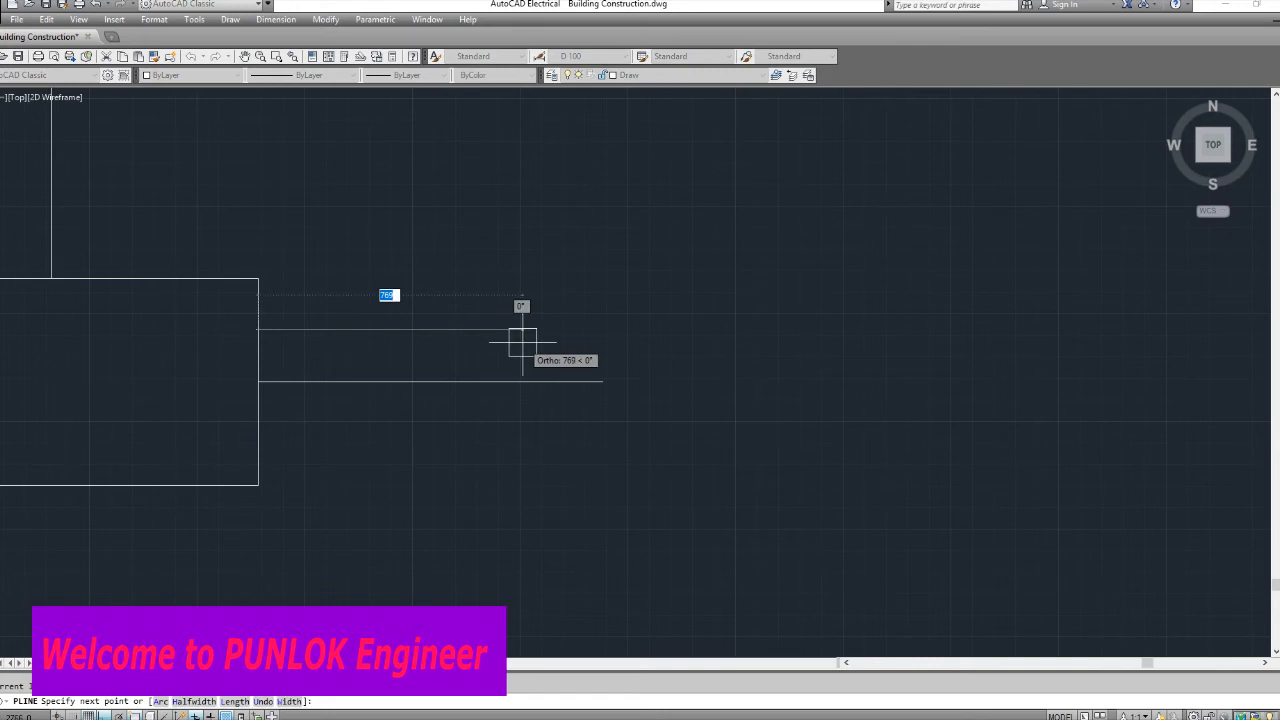
type("1000")
key("Return")
key("Return")
Draw a helper polyline from the rectangle's lower-right corner up to the midpoint of its right side
key("Return")
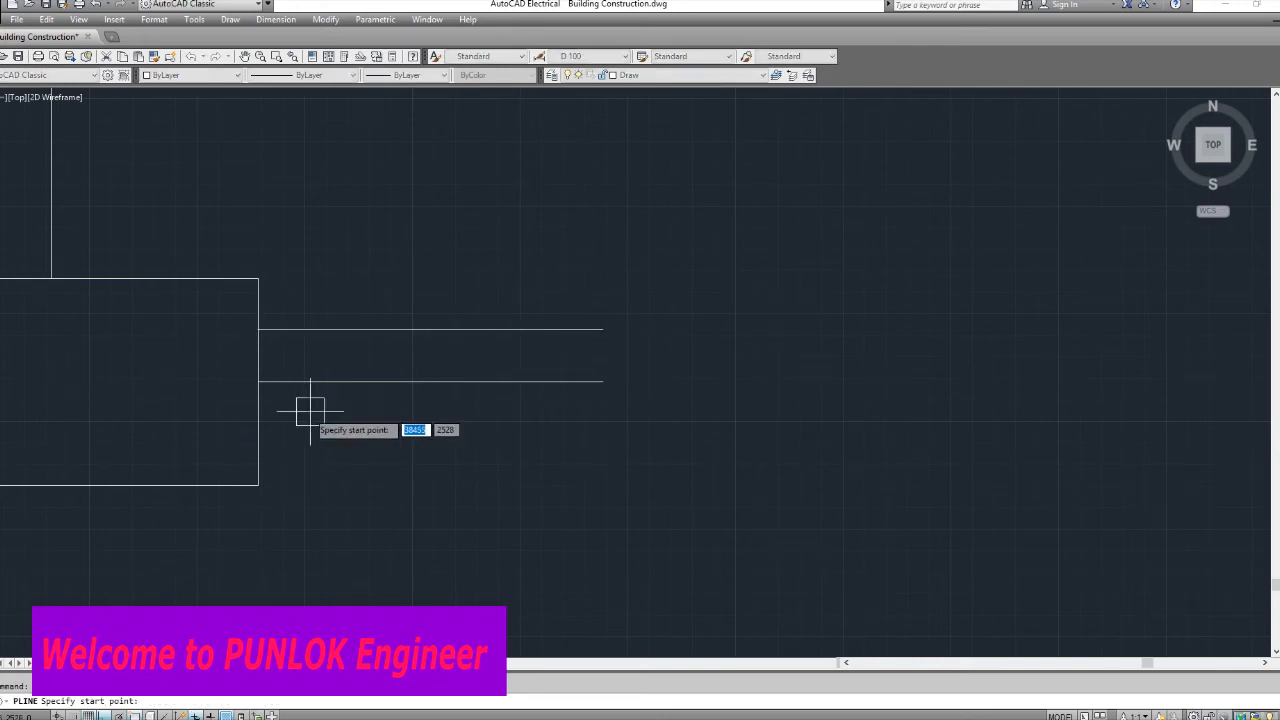
left_click(258, 485)
left_click(258, 381)
key("Return")
Draw a third horizontal polyline from the midpoint of the helper segment, as long as the two lines above it
key("Return")
left_click(258, 433)
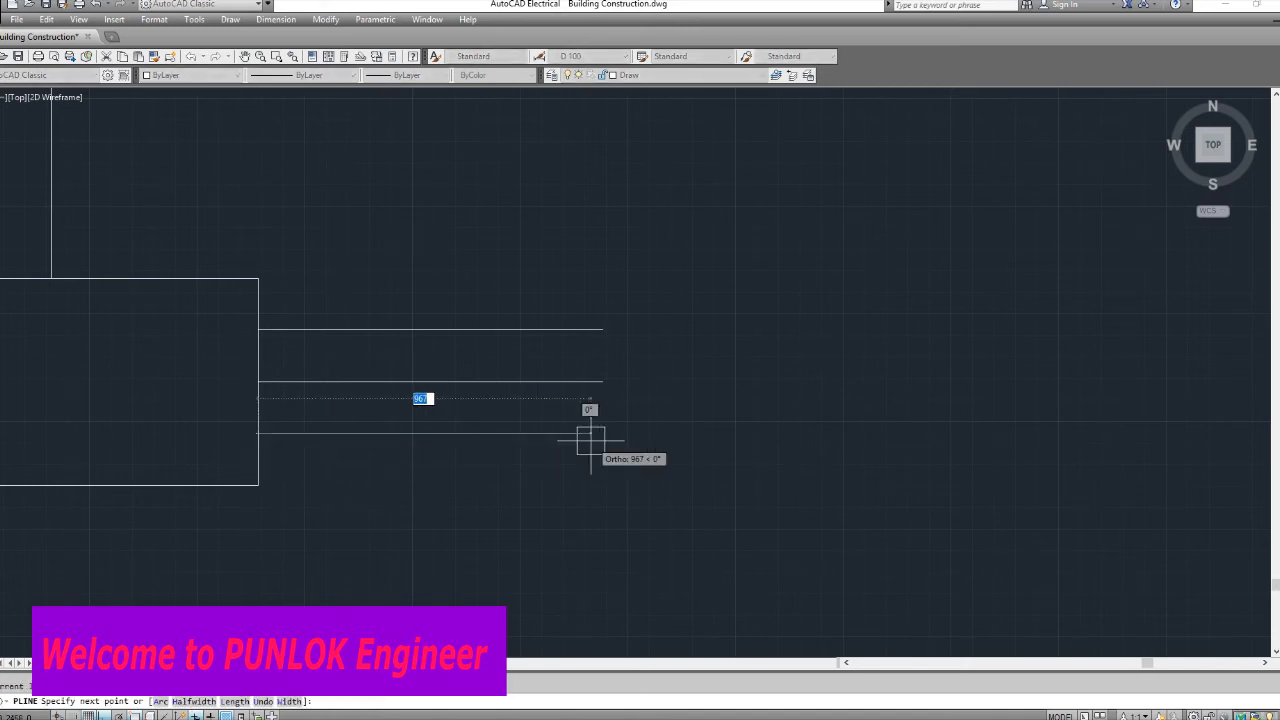
type("1")
key("Return")
key("Return")
Draw a circle of diameter 100 centred on the free end of the middle line
scroll(682, 463, "down", 2)
middle_click_drag(735, 484, 635, 436)
scroll(555, 365, "up", 2)
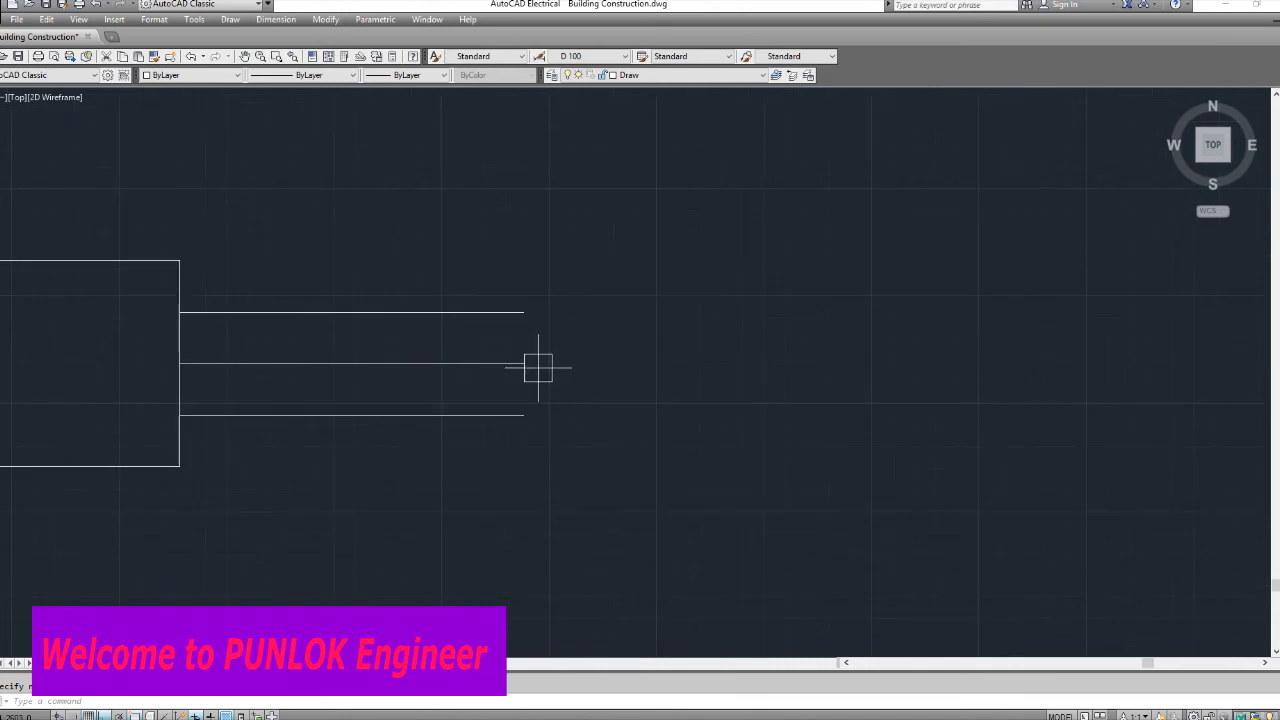
scroll(550, 370, "up", 6)
key("Return")
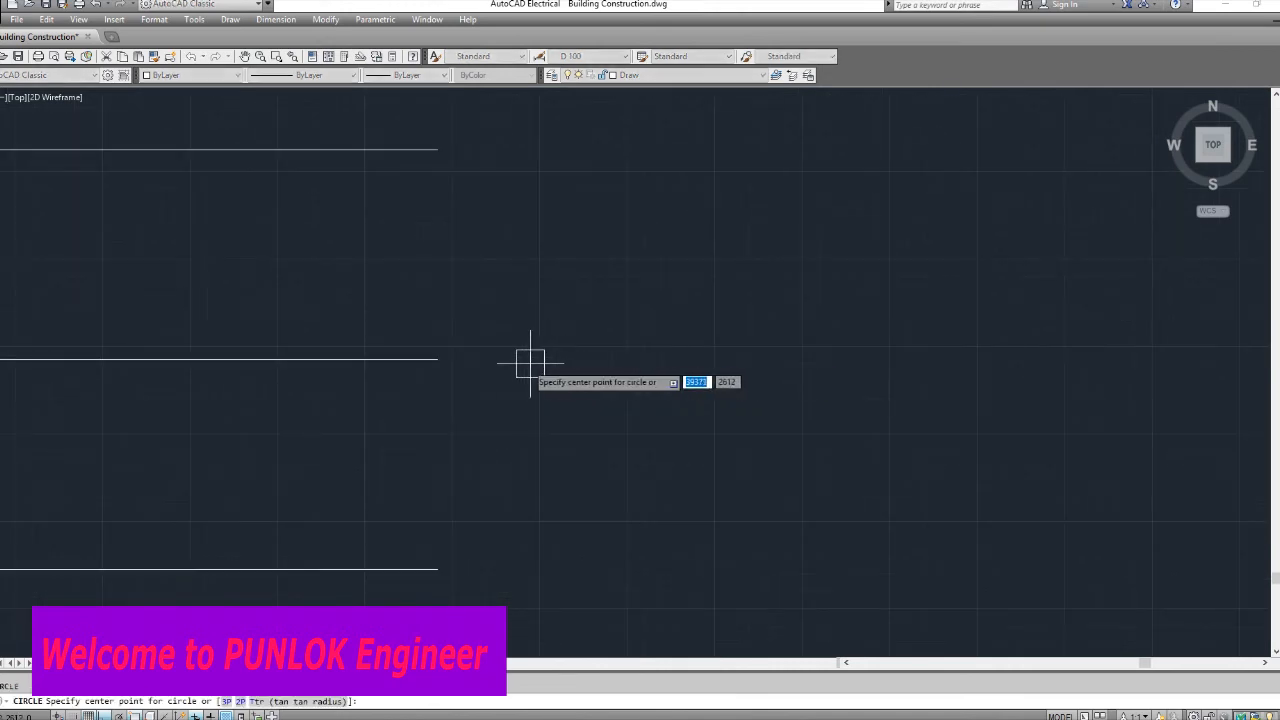
left_click(437, 358)
key("Return")
type("100")
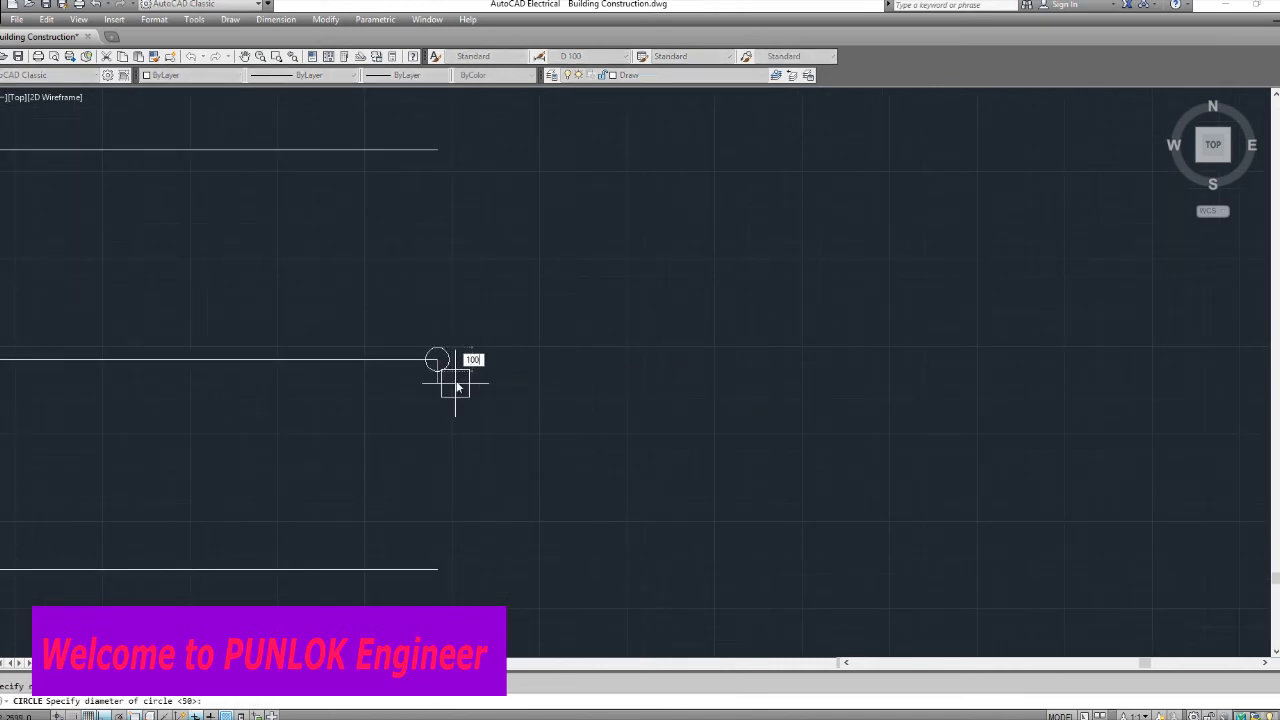
key("Return")
Trim away the part of the middle line that lies inside the circle
type("tr")
key("Return")
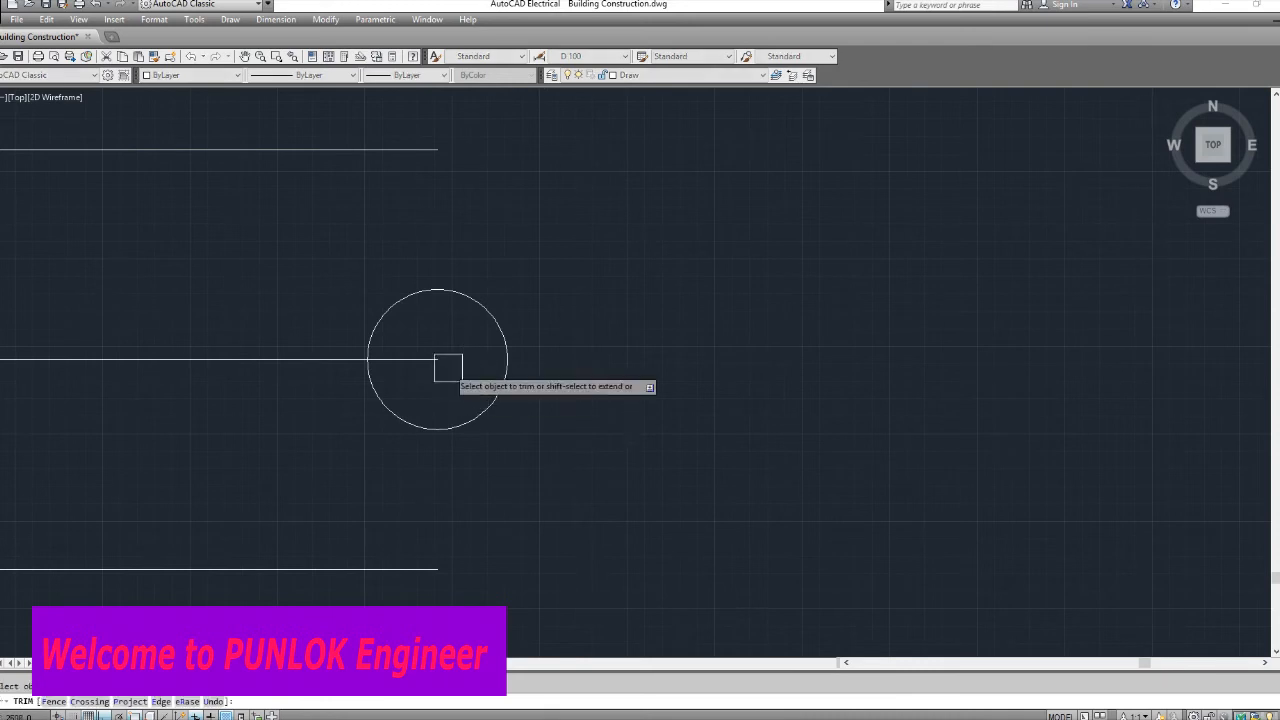
left_click(448, 362)
key("Return")
Copy the circle straight down and straight up onto the free ends of the lower and upper lines
type("co")
key("Return")
left_click(449, 418)
key("Return")
left_click(367, 359)
left_click(367, 569)
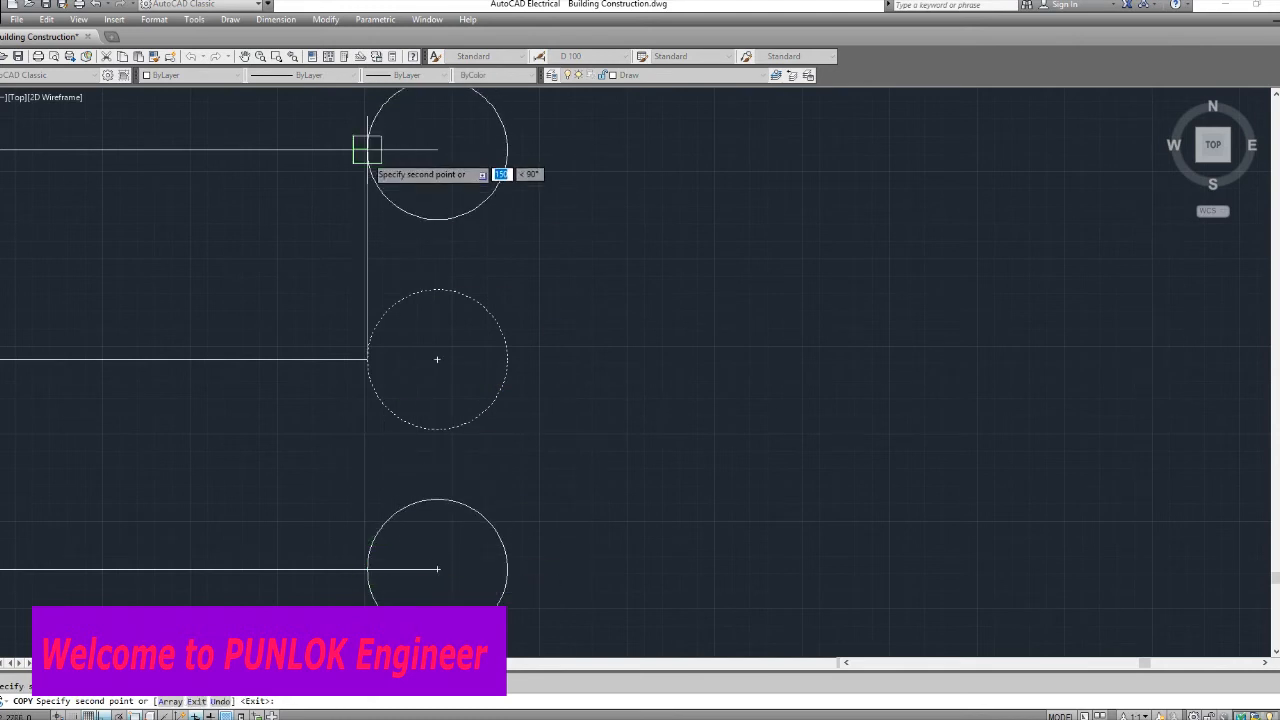
left_click(367, 150)
key("Return")
Trim away the parts of the upper and lower lines that lie inside the copied circles
type("tr")
key("Return")
key("Return")
left_click(426, 150)
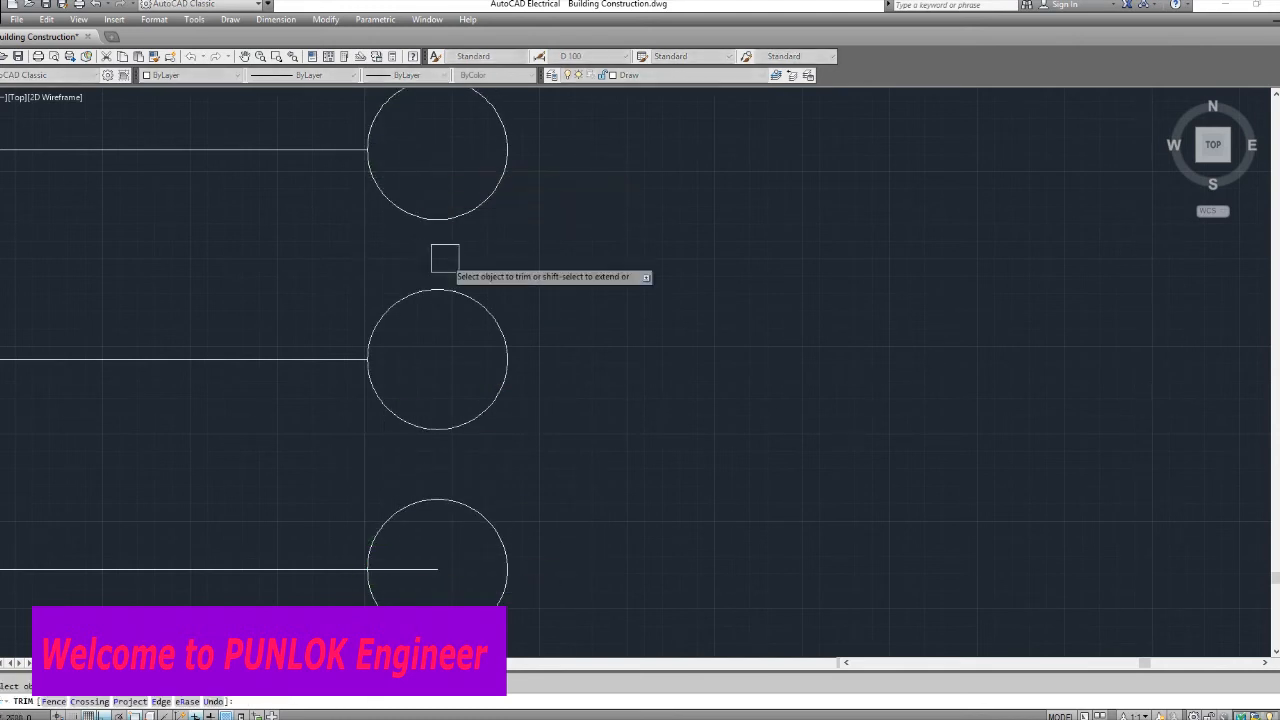
left_click(437, 564)
key("Return")
scroll(449, 526, "down", 4)
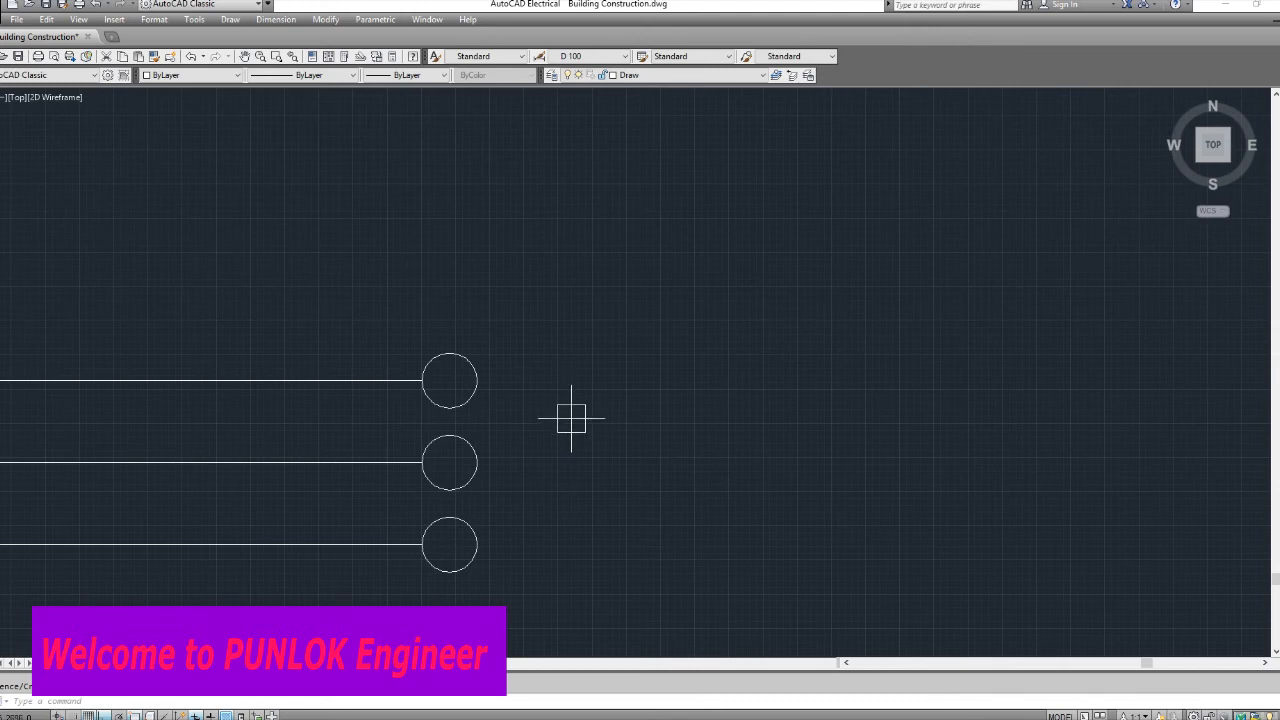
key("Return")
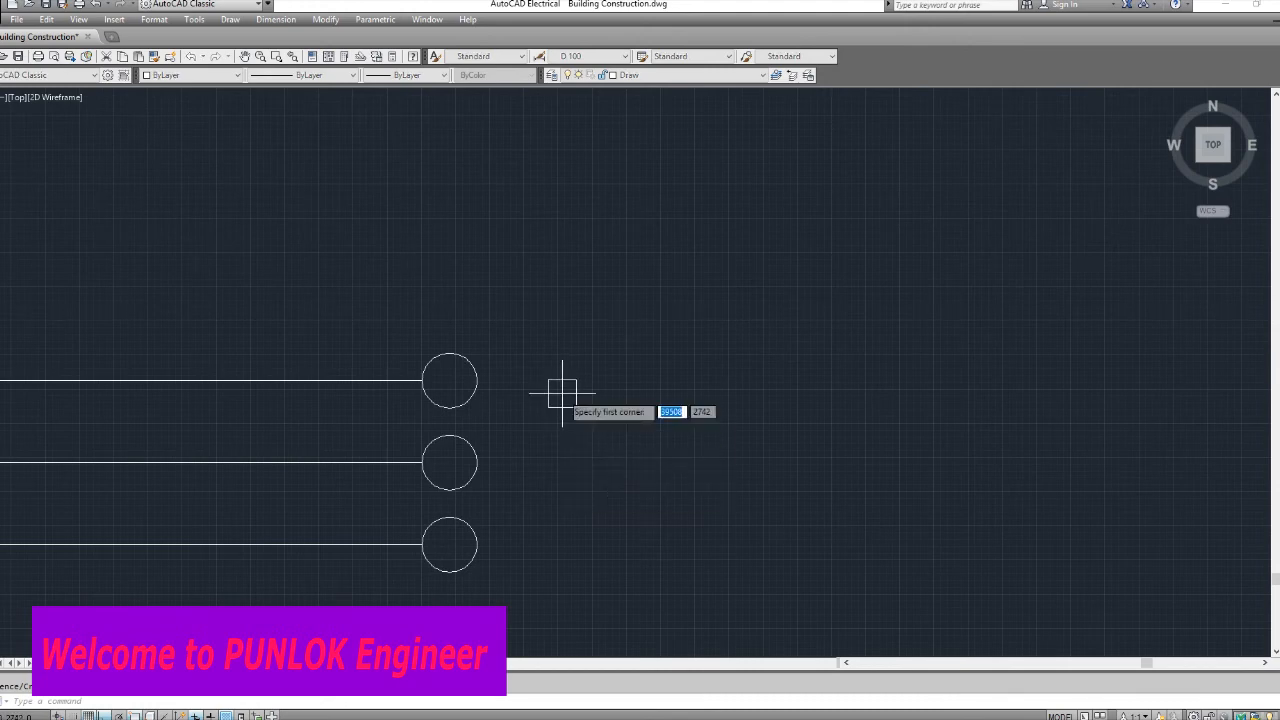
key("Escape")
key("Escape")
Open the text style settings and close them again
type("st")
key("Return")
left_click(752, 490)
Start a multiline text beside the upper circle and enter the label "Up Motor Hydralic ( Right__)"
type("t")
key("Return")
left_click(510, 350)
left_click(731, 424)
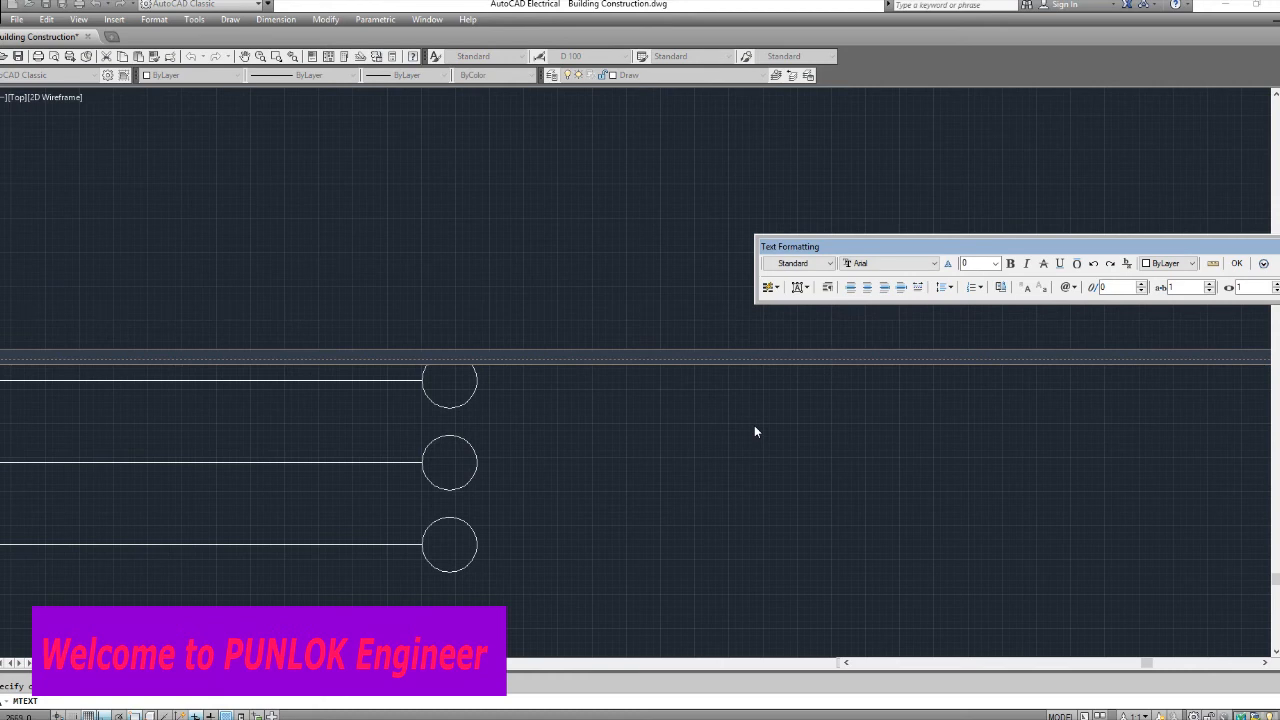
type("p")
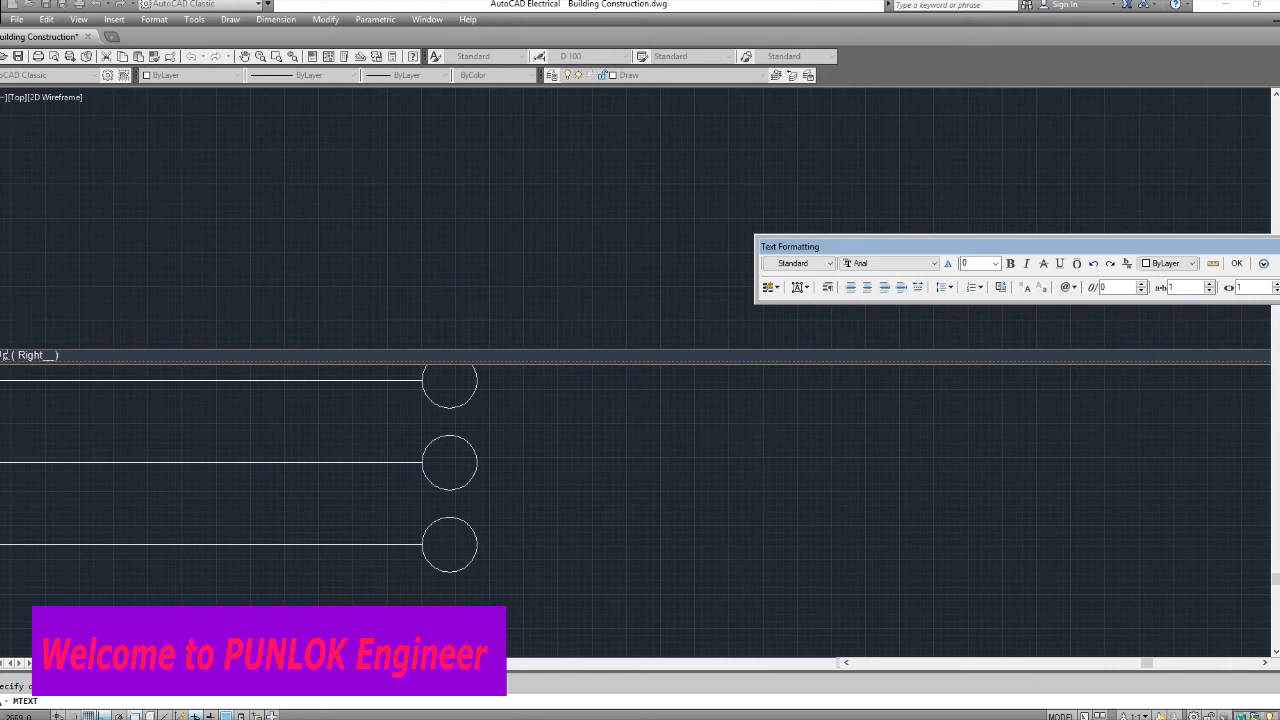
type("Motor ")
type("HJ")
Set the height of the whole label text to 200 and finish the text
key("ctrl+a")
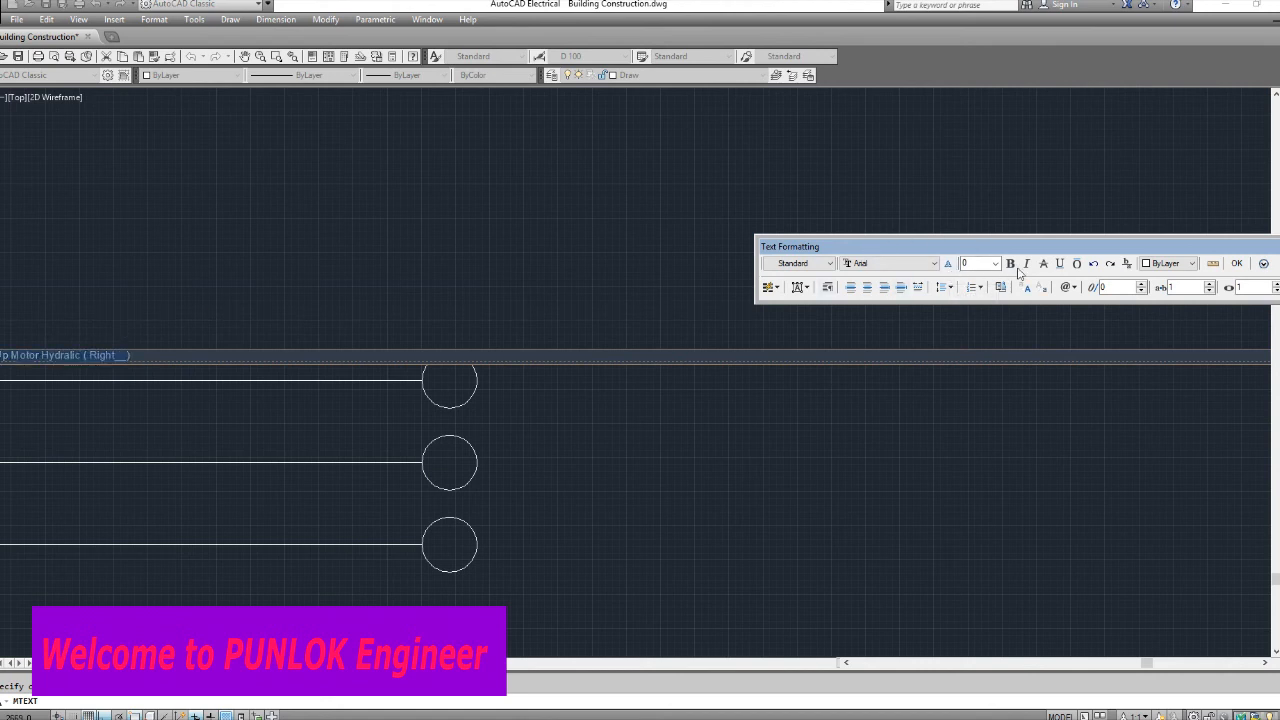
left_click(995, 263)
left_click(968, 285)
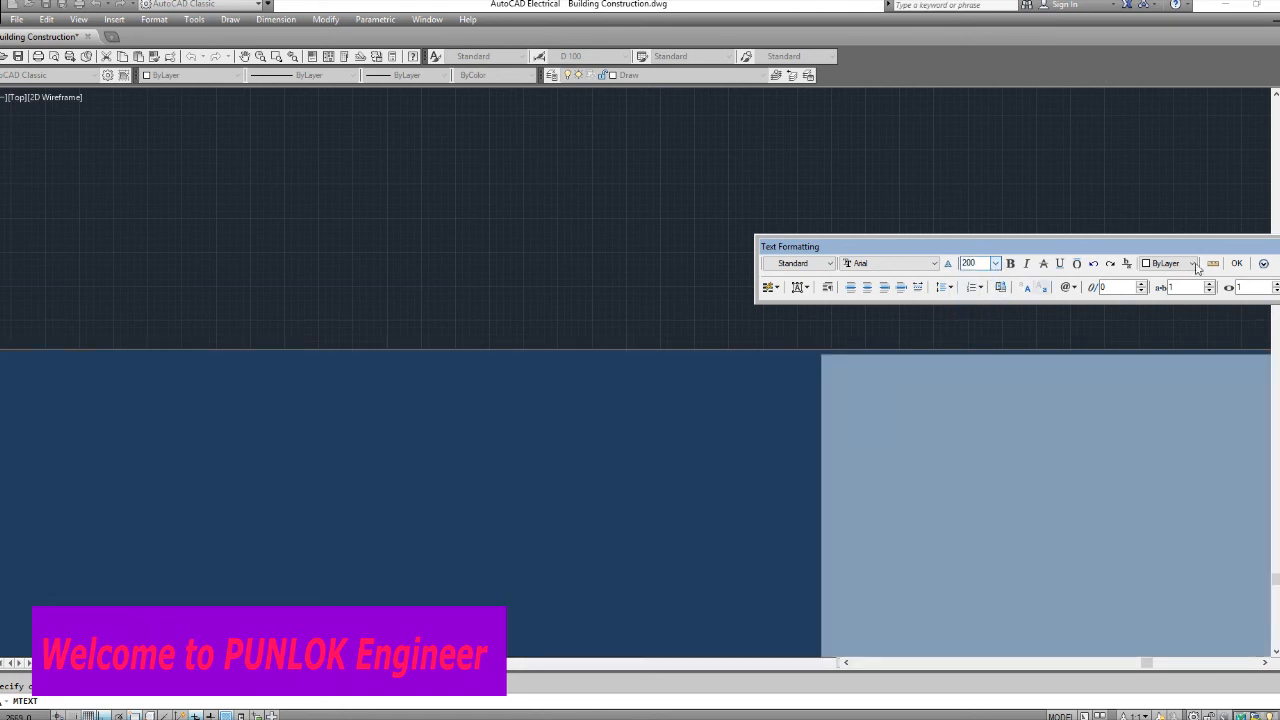
left_click(1237, 263)
left_click(1075, 372)
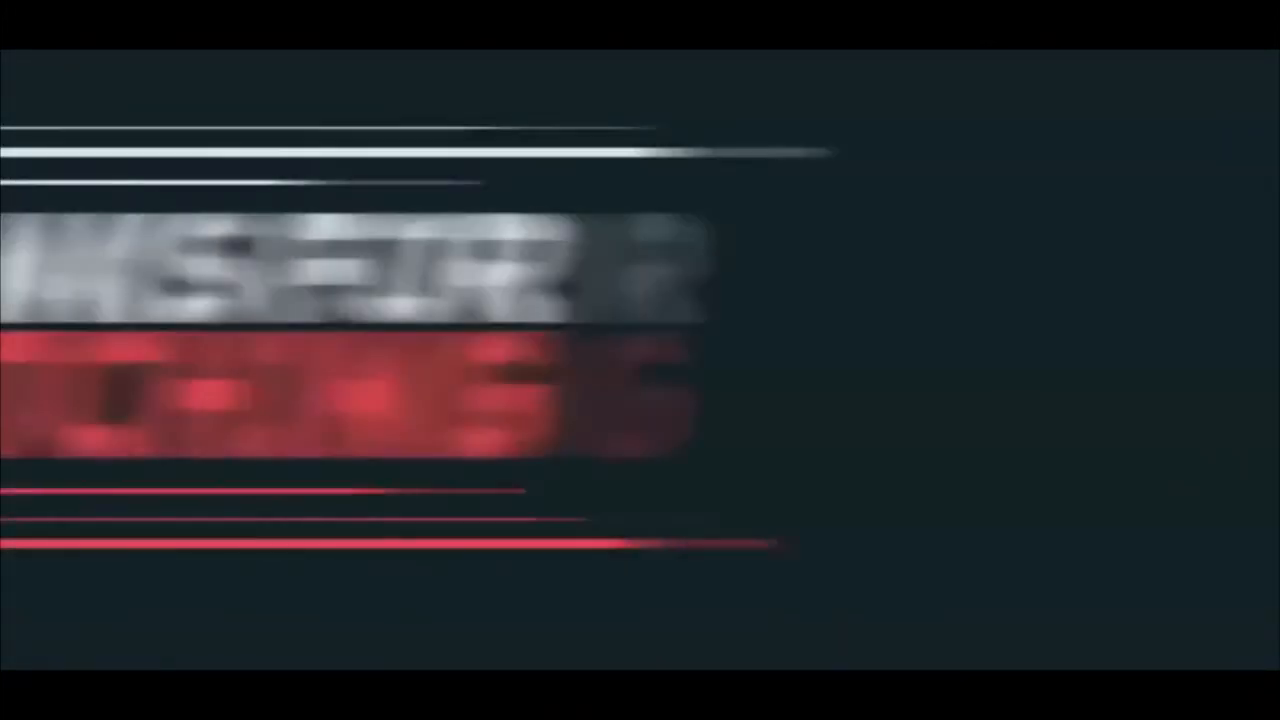